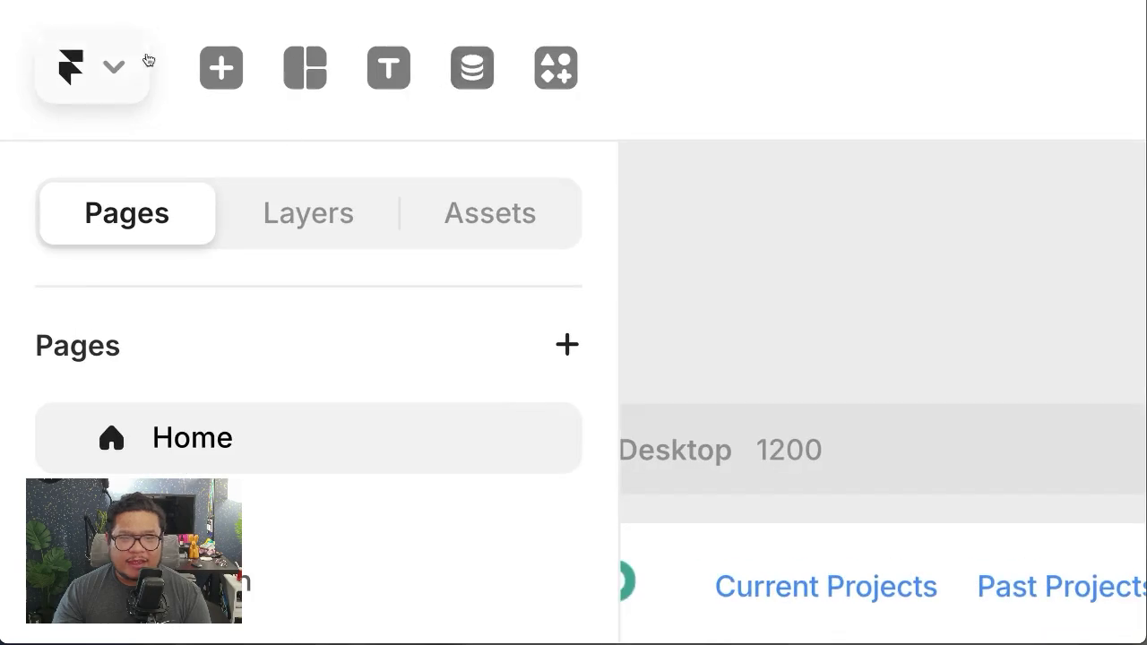
# - Add the sample blog from the CMS, creating Articles (5 posts) and Categories (4) collections
pyautogui.click(469, 81)
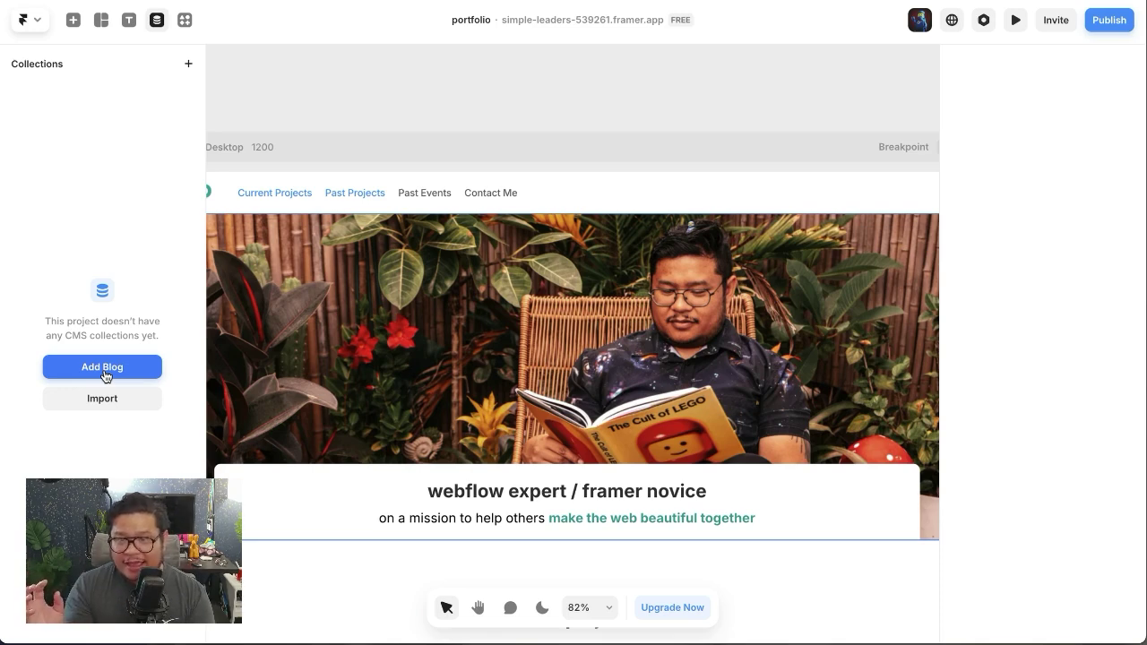
pyautogui.click(103, 370)
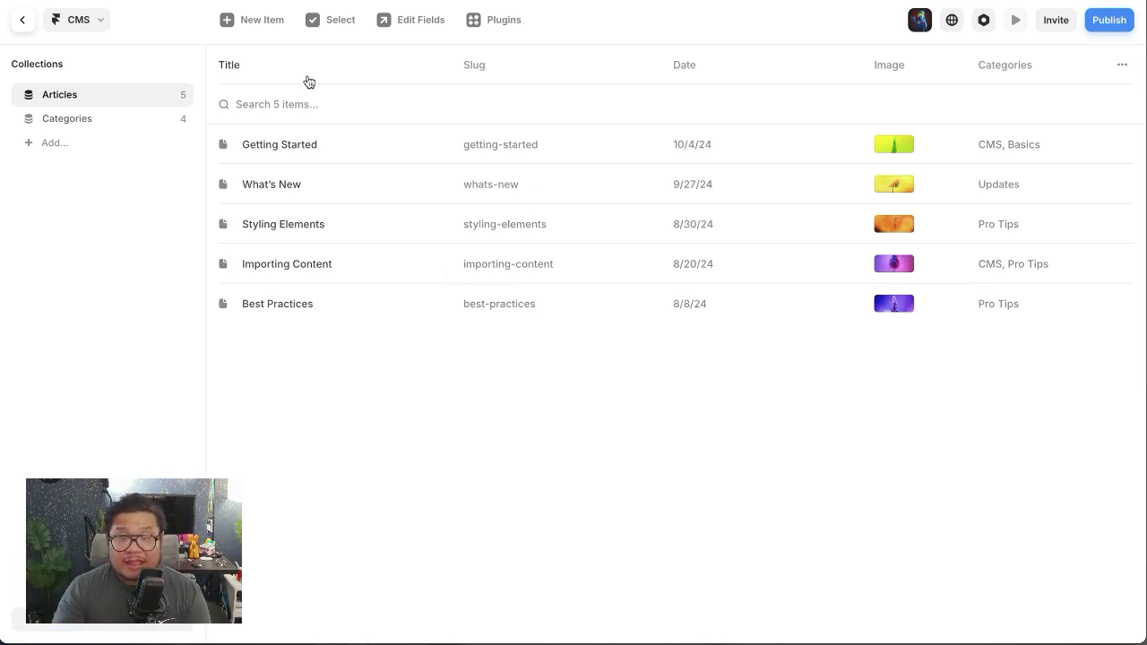
# - Inspect the Articles collection's field settings, including the Categories reference field
pyautogui.click(1058, 66)
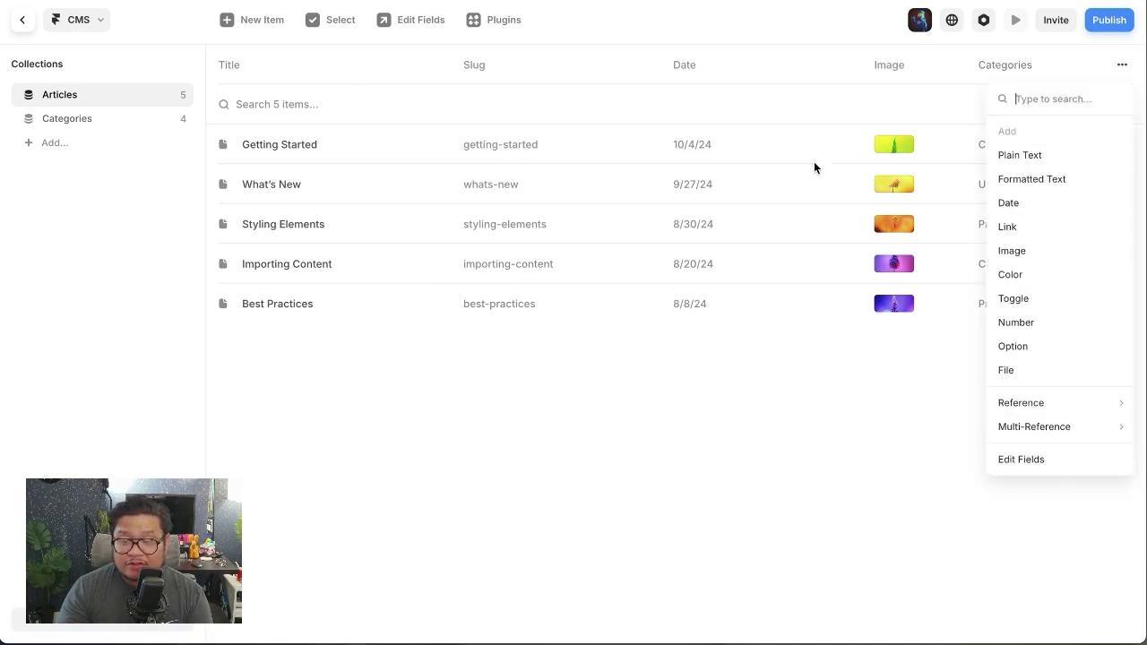
pyautogui.click(1030, 459)
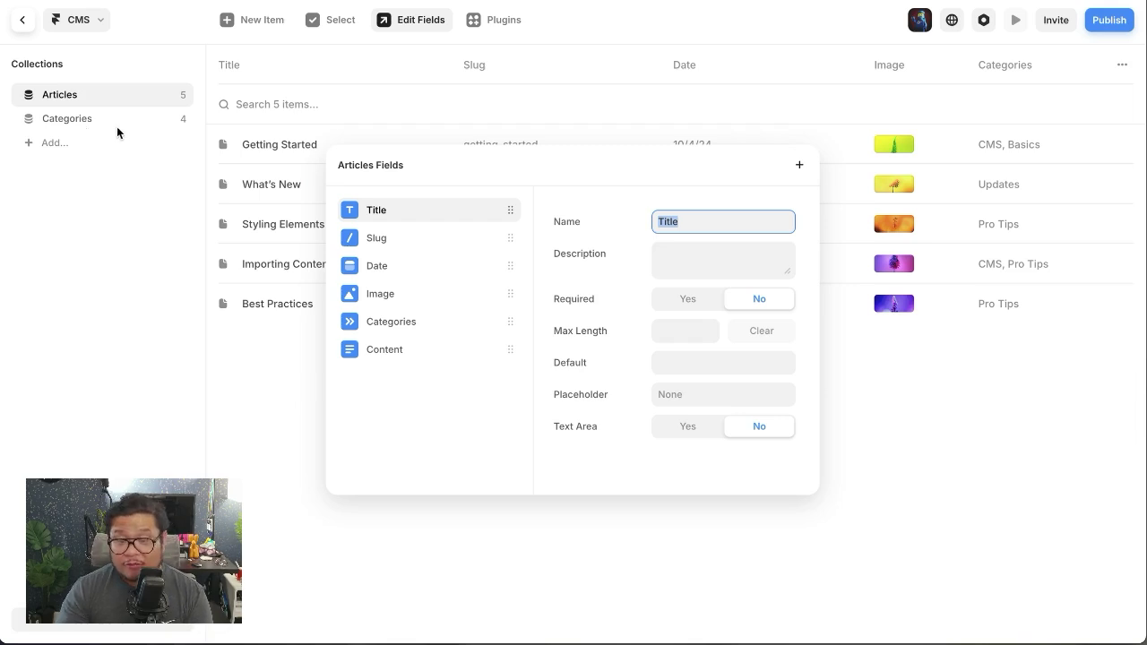
pyautogui.click(397, 320)
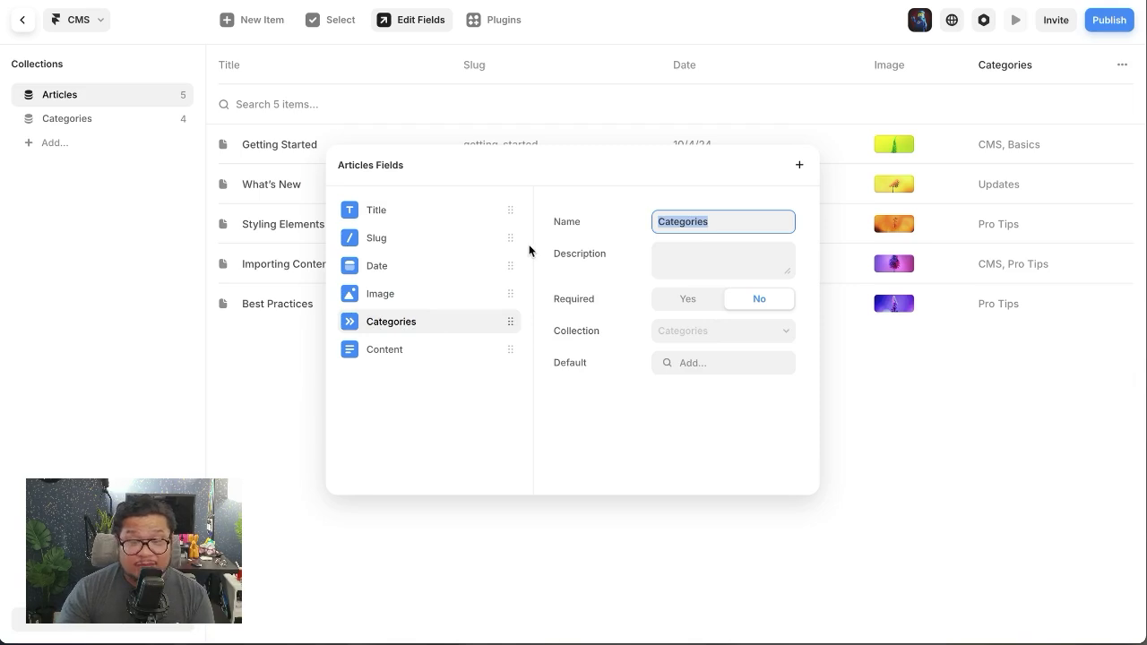
pyautogui.click(268, 378)
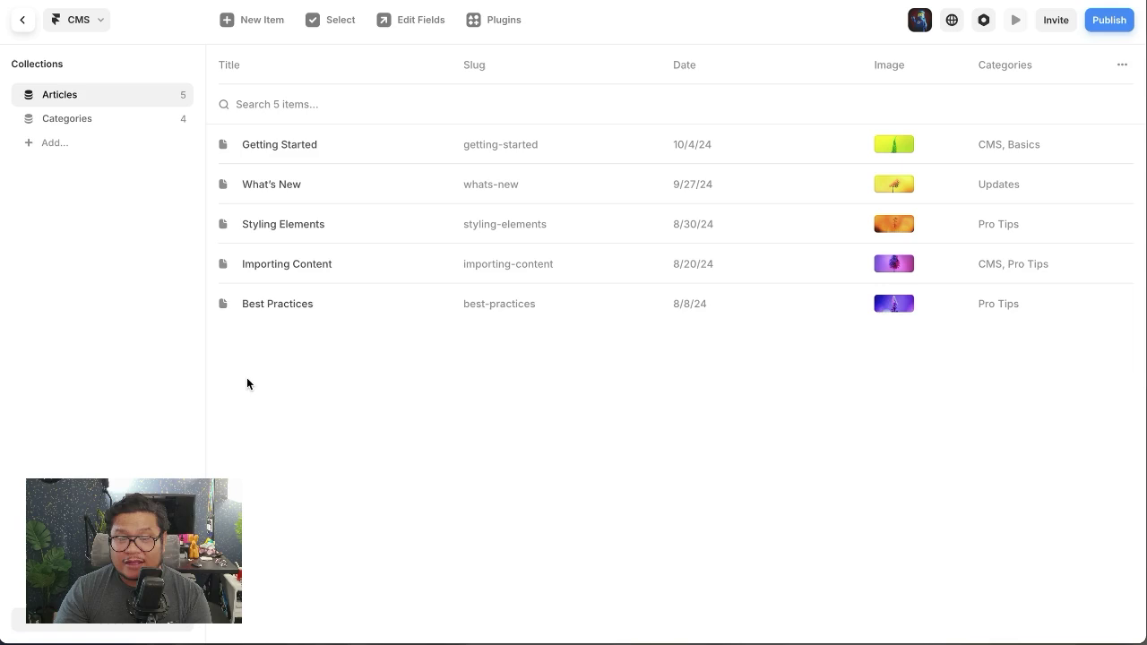
# - Check the Categories collection and the Getting Started article's categories, then return to the canvas
pyautogui.click(101, 120)
pyautogui.click(87, 97)
pyautogui.click(351, 150)
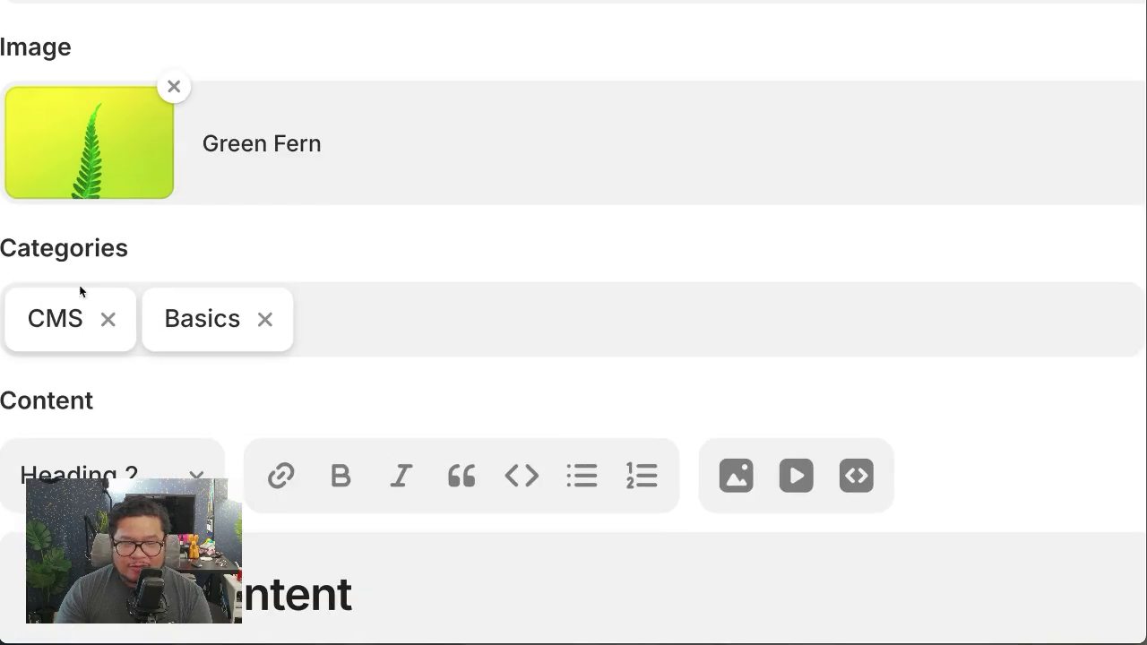
pyautogui.click(367, 333)
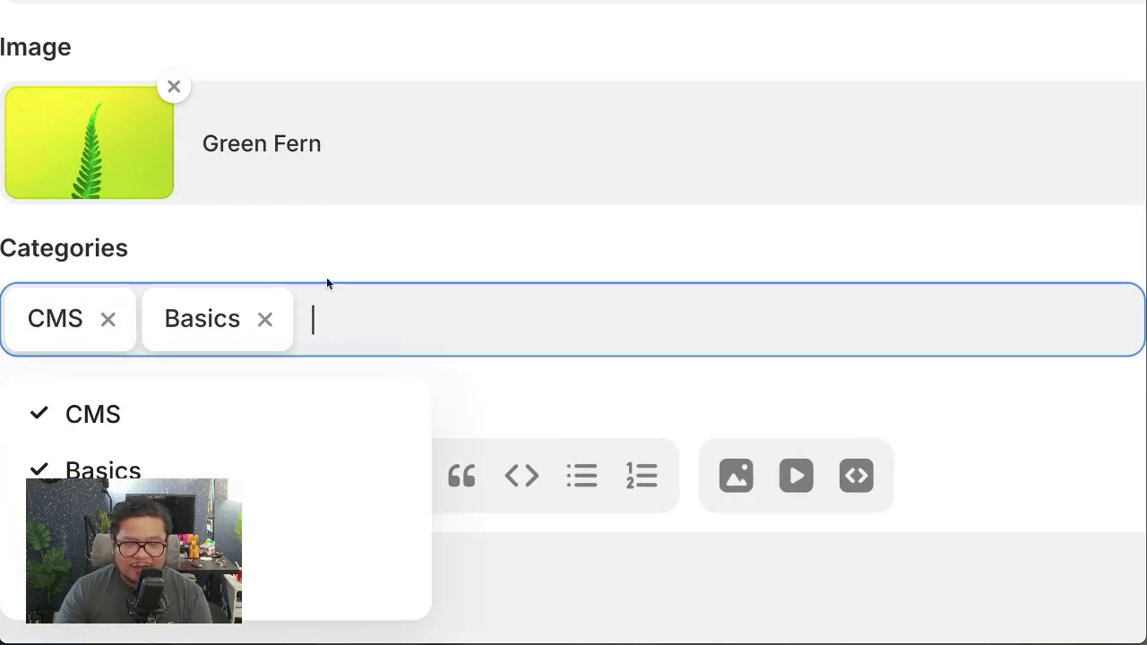
pyautogui.click(357, 261)
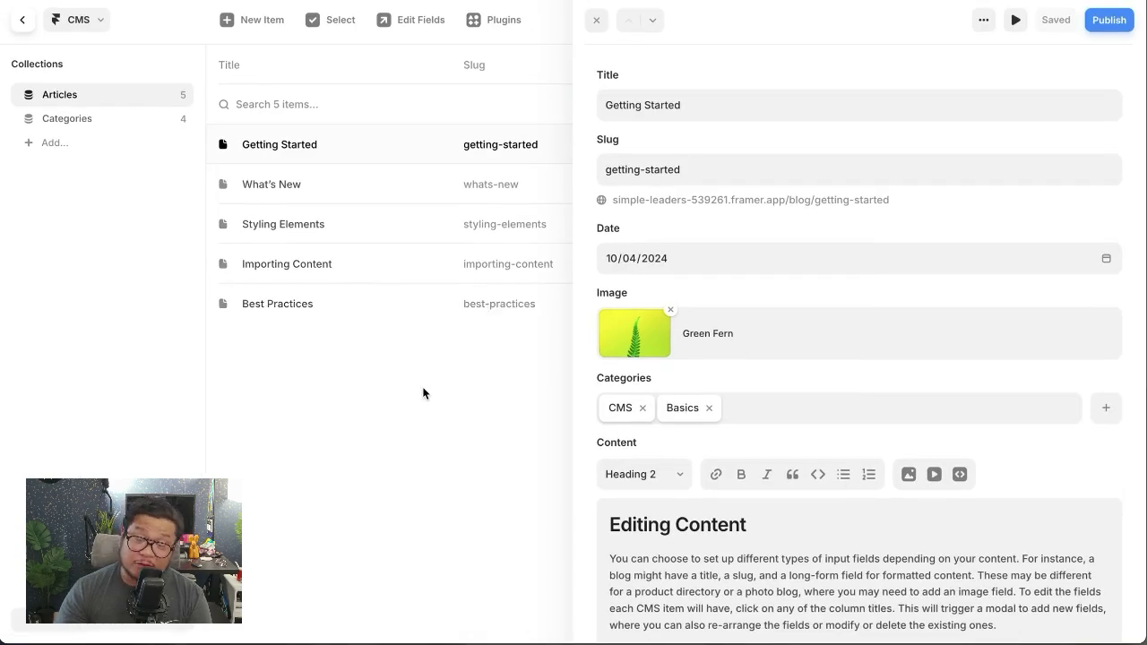
pyautogui.click(423, 392)
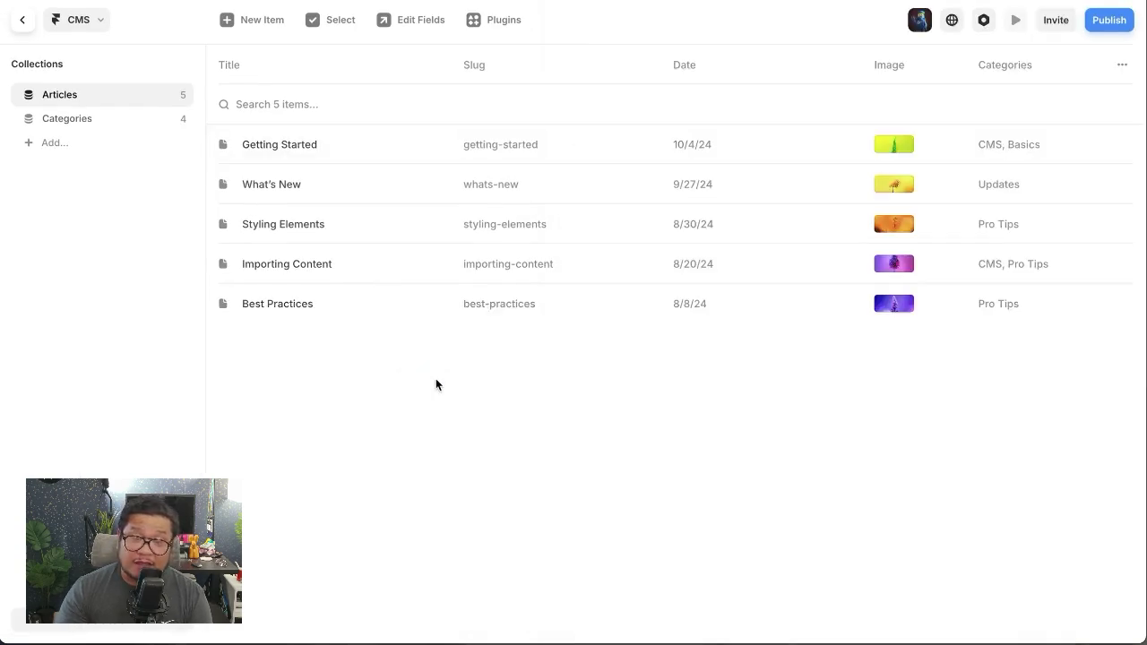
pyautogui.click(23, 20)
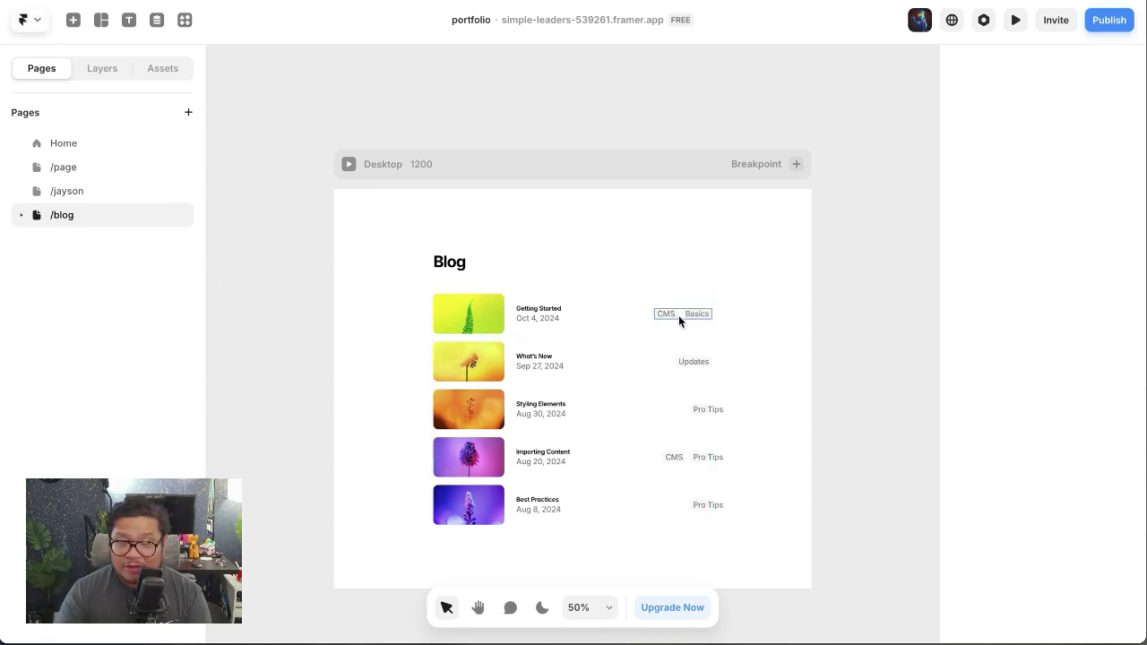
pyautogui.scroll(3, 674, 367)
pyautogui.press('space')
pyautogui.moveTo(653, 428); pyautogui.dragTo(641, 218)
pyautogui.click(664, 122)
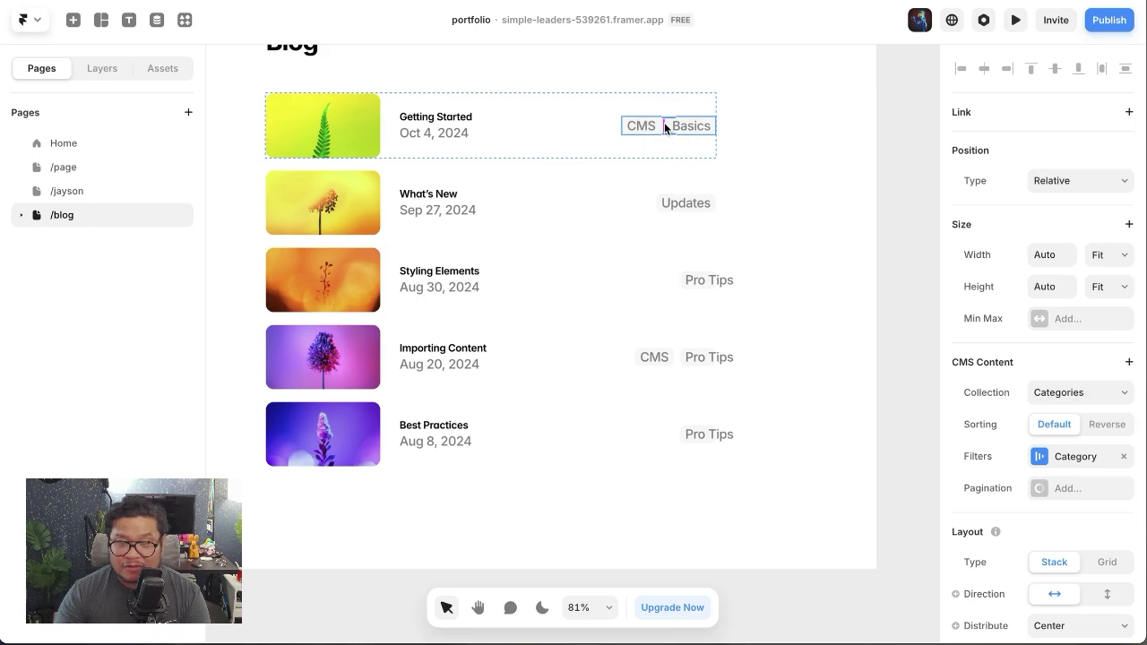
pyautogui.click(675, 204)
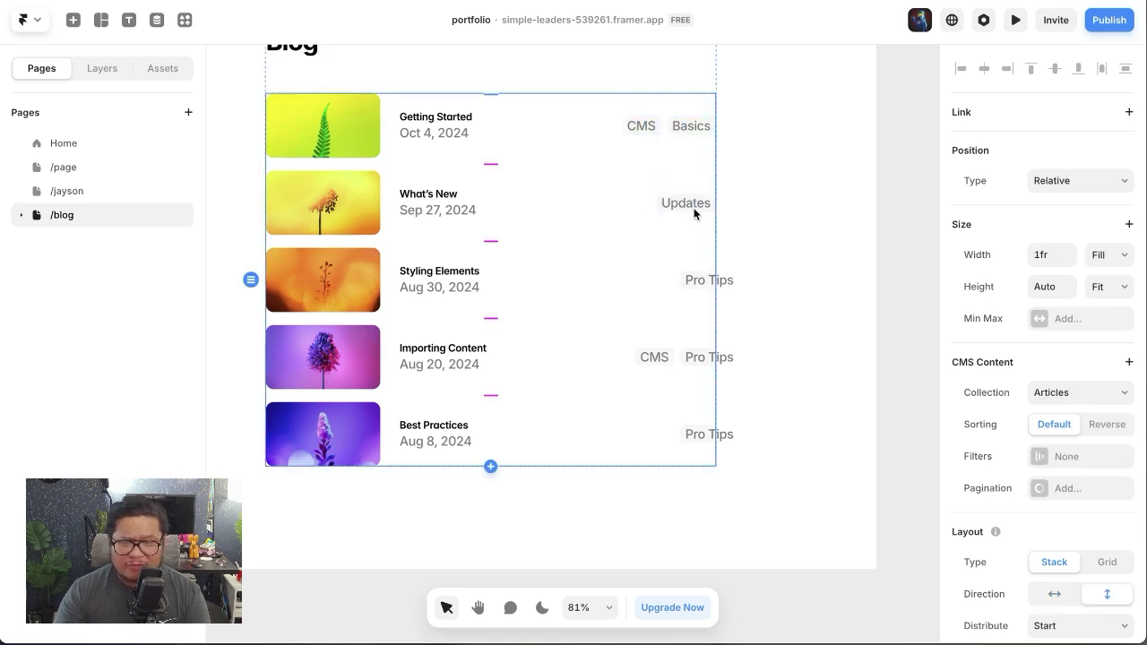
pyautogui.press('space')
pyautogui.moveTo(589, 189); pyautogui.dragTo(594, 248)
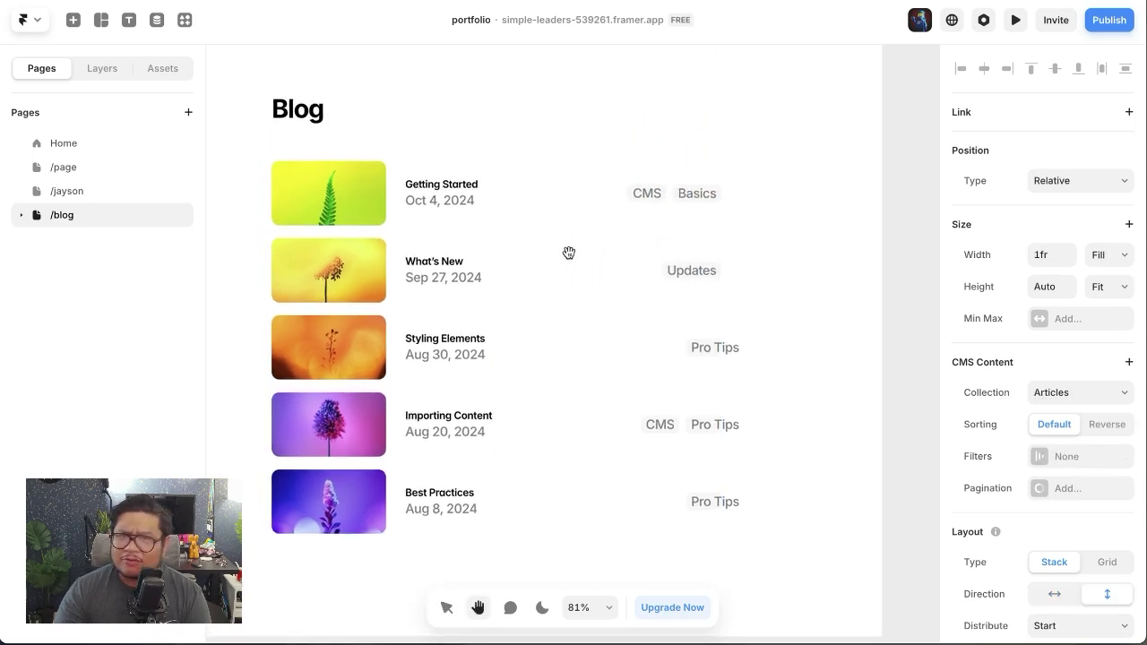
pyautogui.click(22, 216)
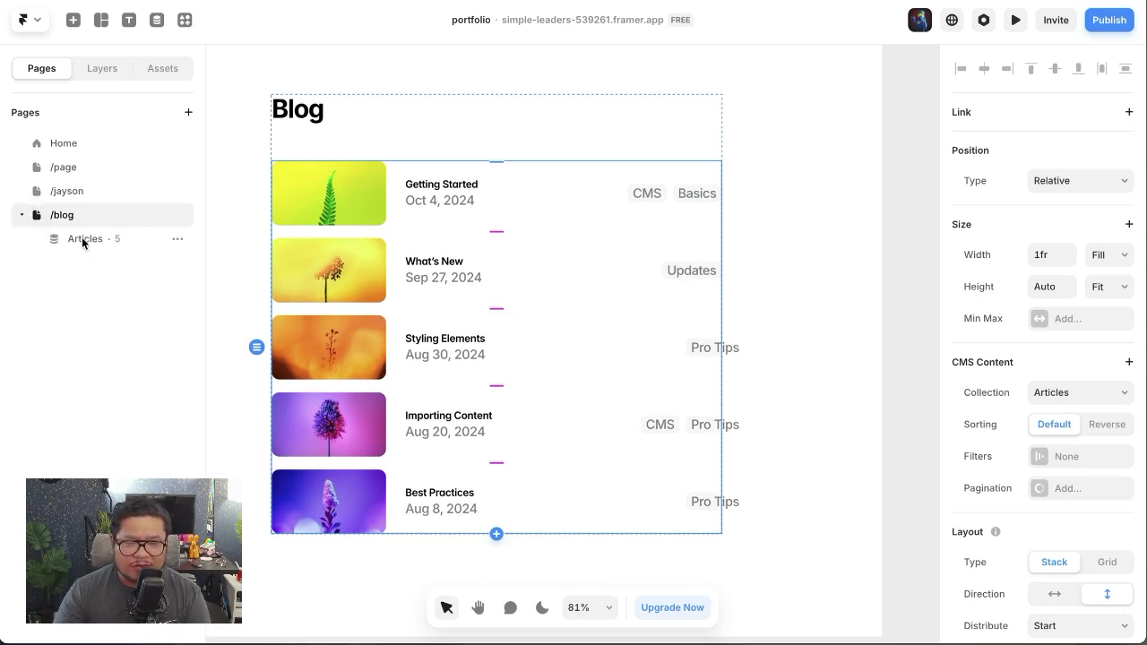
pyautogui.click(82, 240)
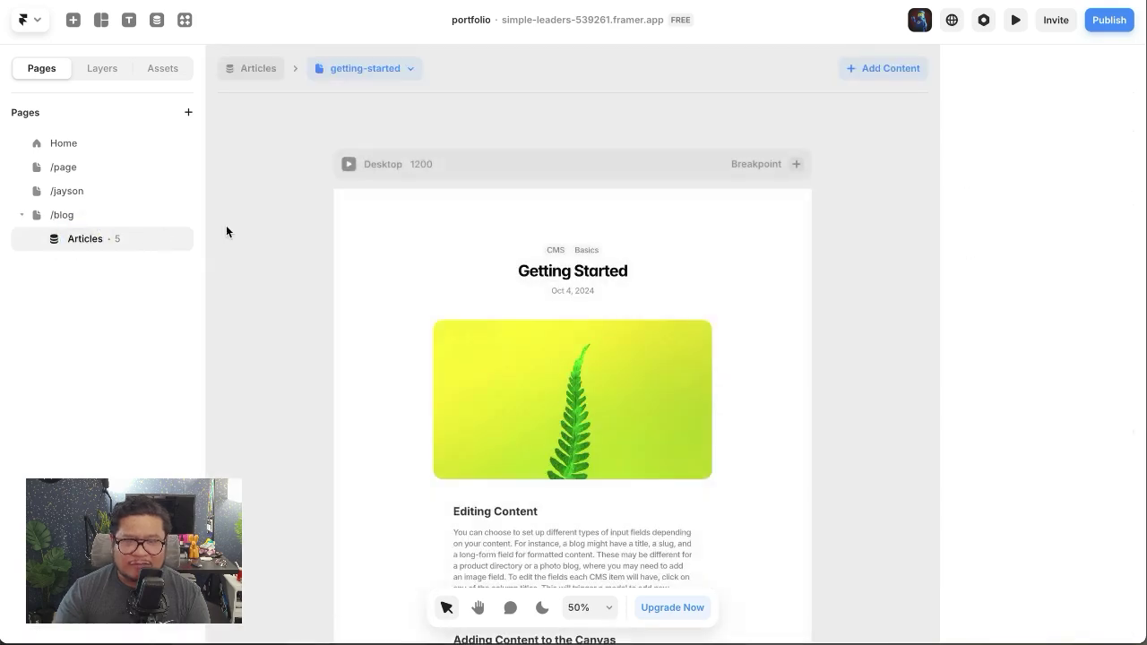
pyautogui.scroll(-5, 388, 357)
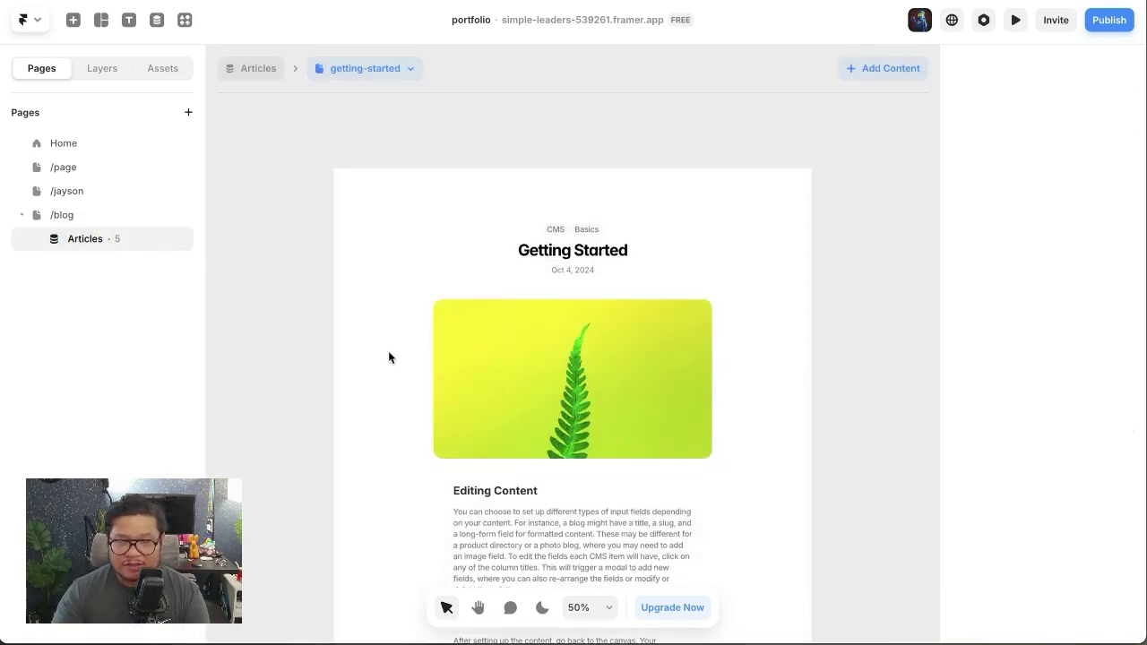
pyautogui.scroll(5, 388, 358)
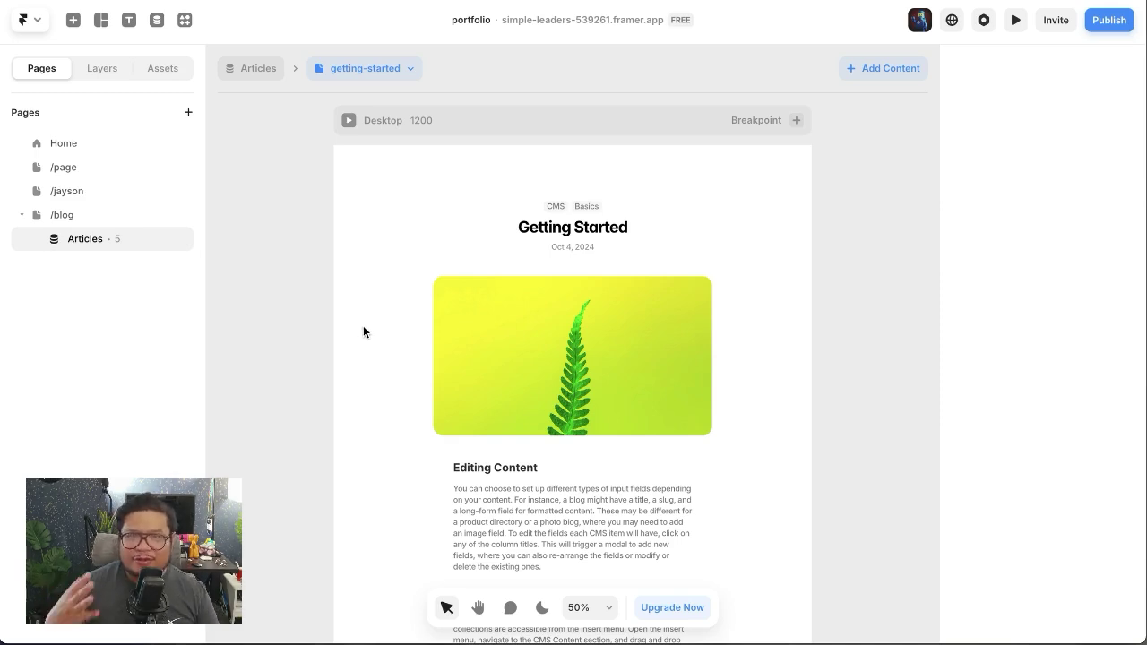
# - On the Blog page, expand Content > Articles > Article > Categories in the Layers panel
pyautogui.click(77, 216)
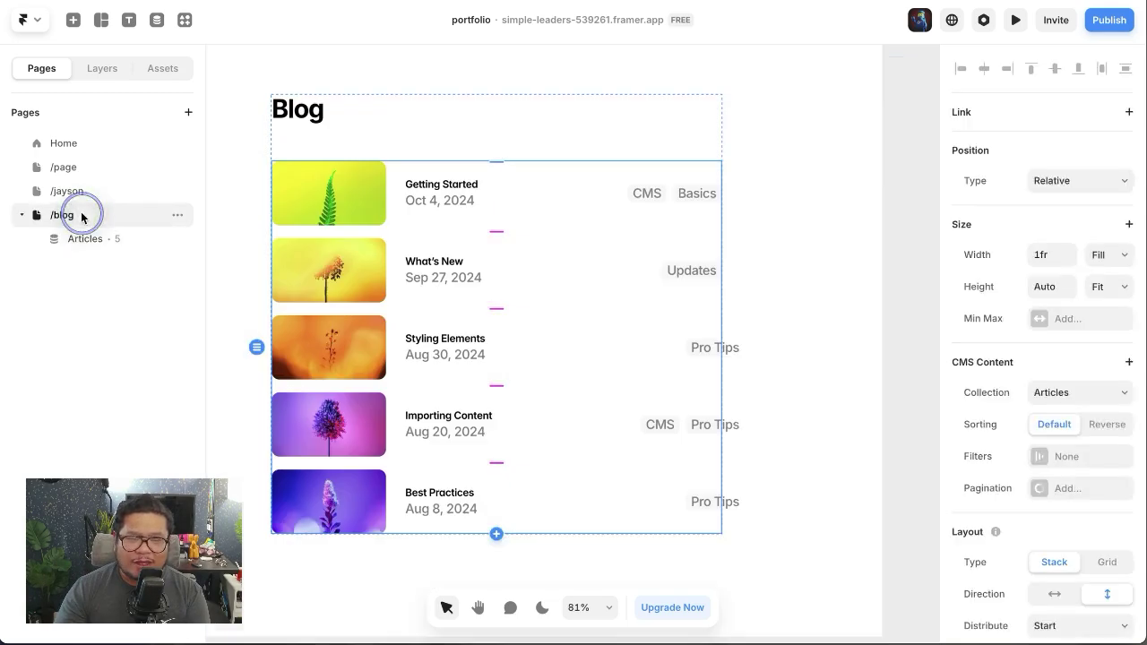
pyautogui.scroll(-2, 671, 227)
pyautogui.scroll(3, 660, 200)
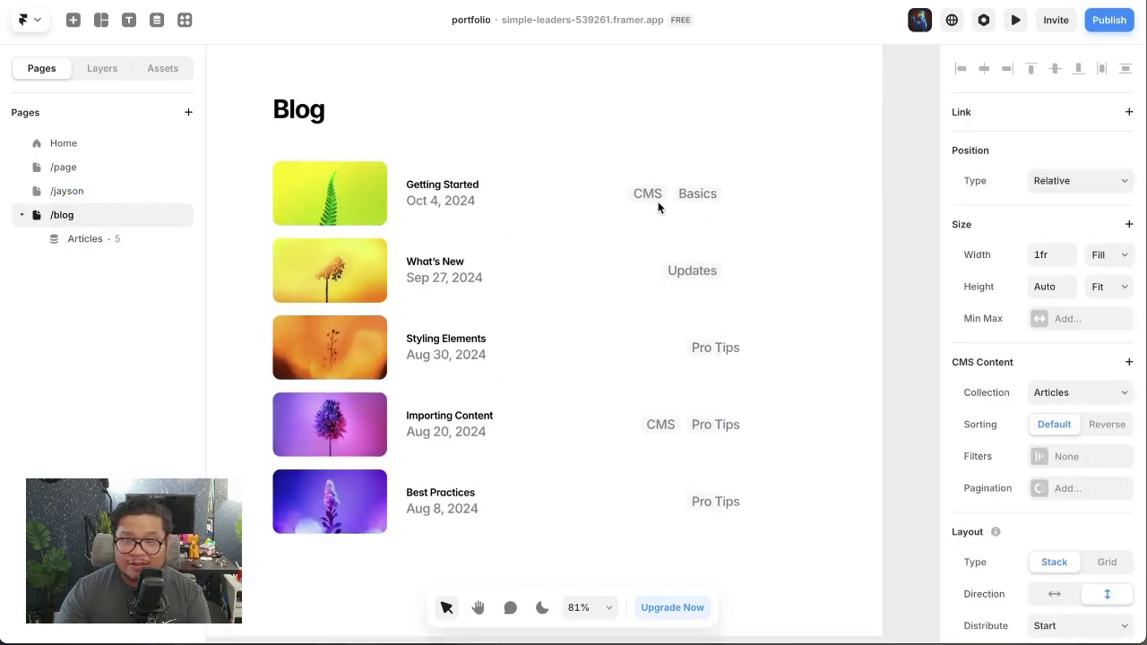
pyautogui.click(106, 69)
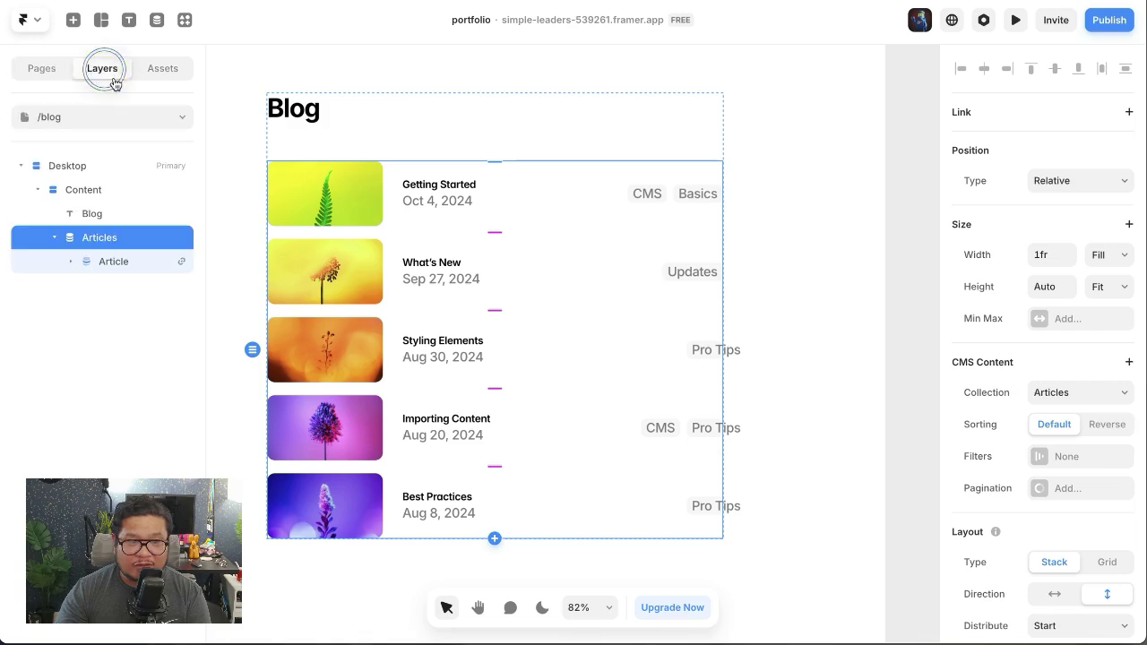
pyautogui.click(94, 190)
pyautogui.click(100, 238)
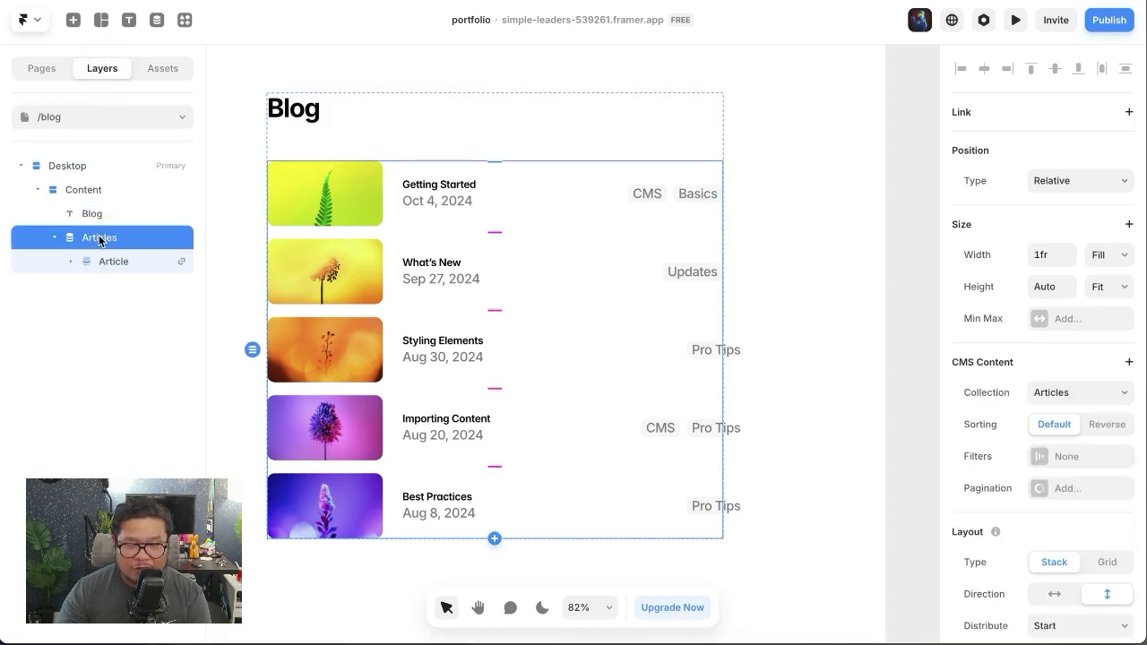
pyautogui.click(74, 266)
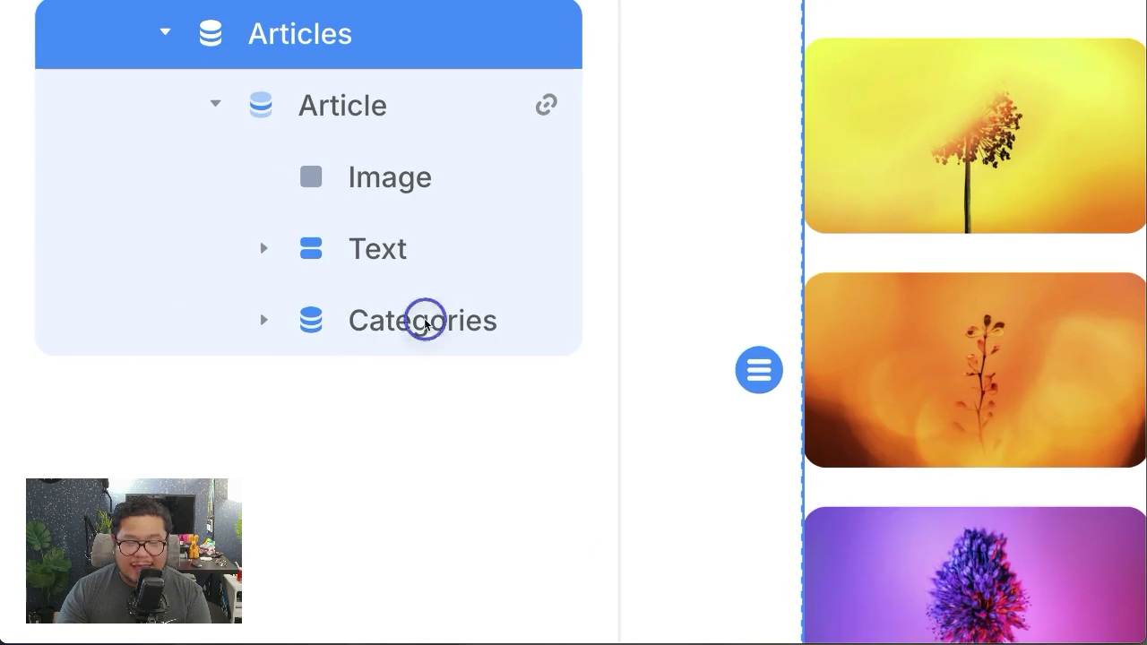
pyautogui.click(425, 323)
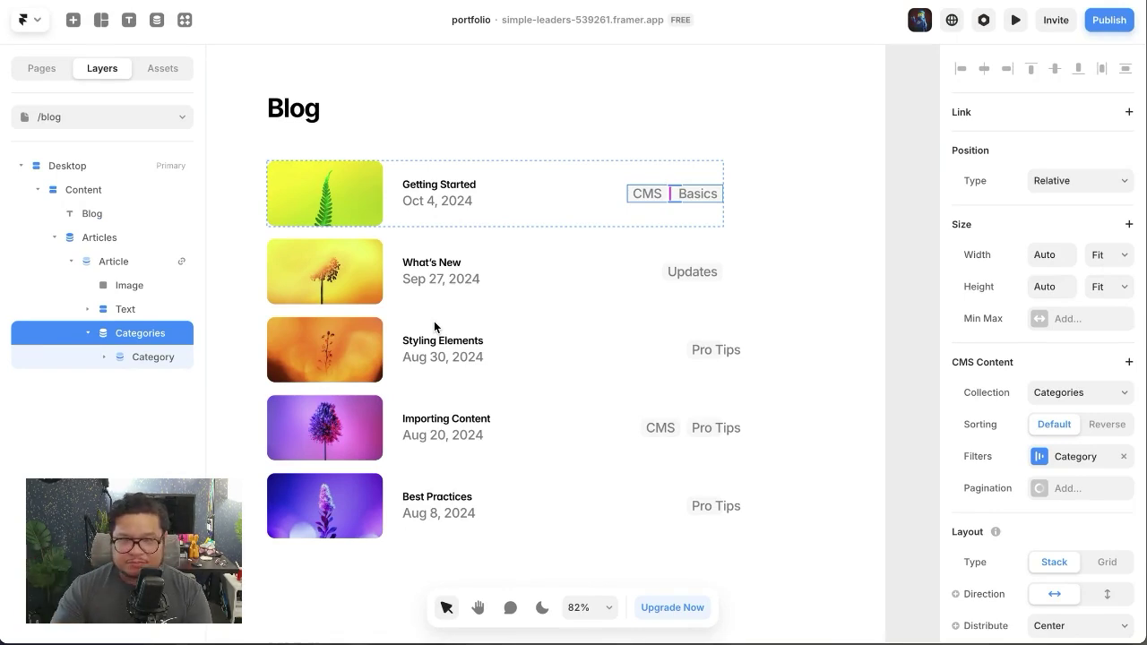
# - Create a new empty CMS collection named 'Authors'
pyautogui.click(154, 21)
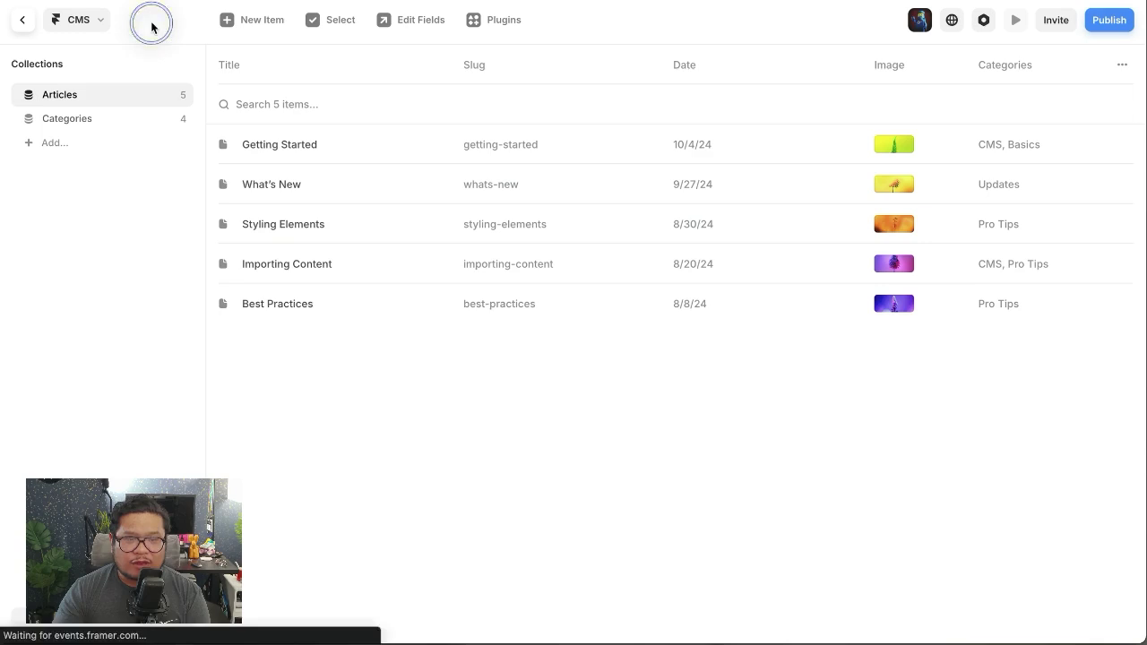
pyautogui.click(51, 141)
pyautogui.click(95, 158)
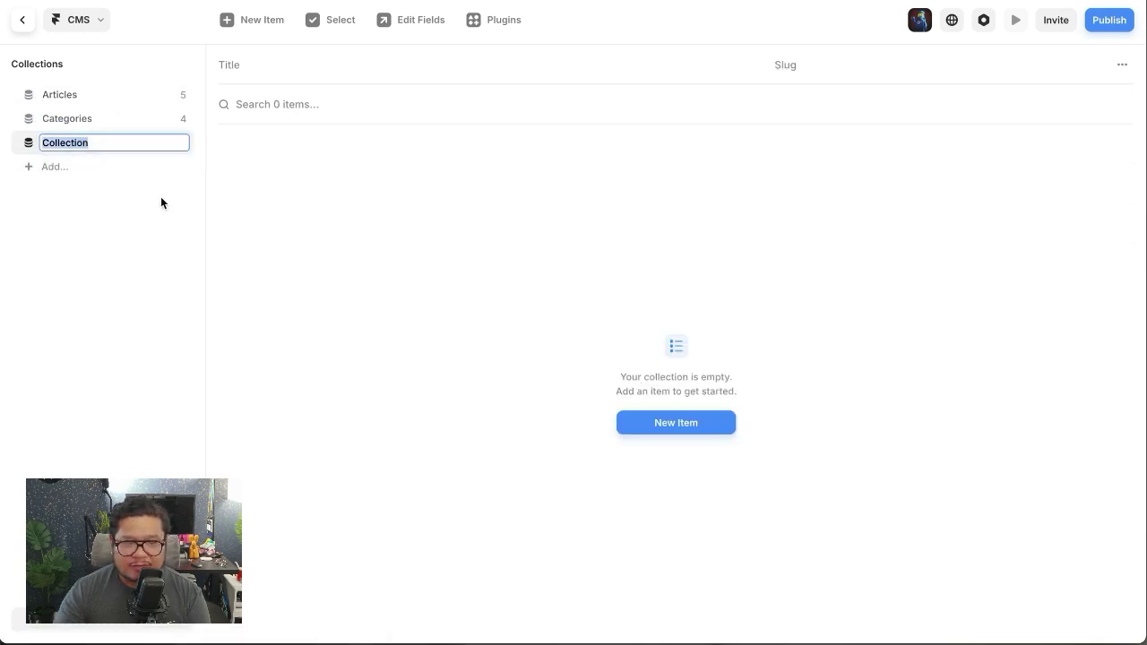
pyautogui.write('Authors')
pyautogui.press('Return')
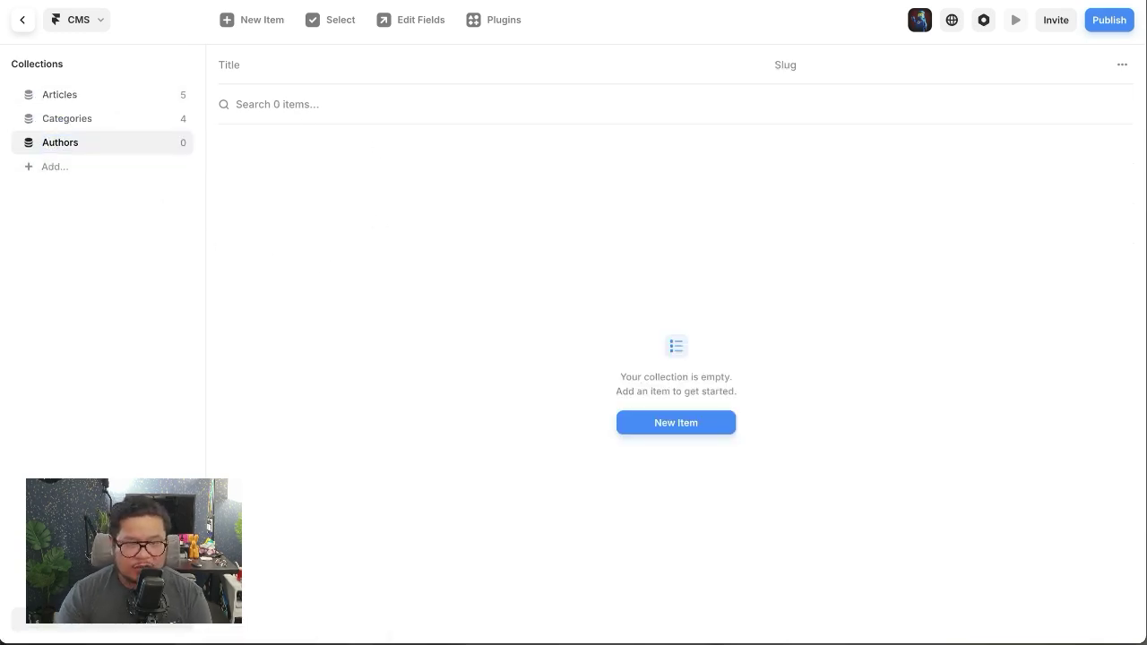
# - Add three Authors items, entering each author's name as the Title and saving each
pyautogui.click(668, 428)
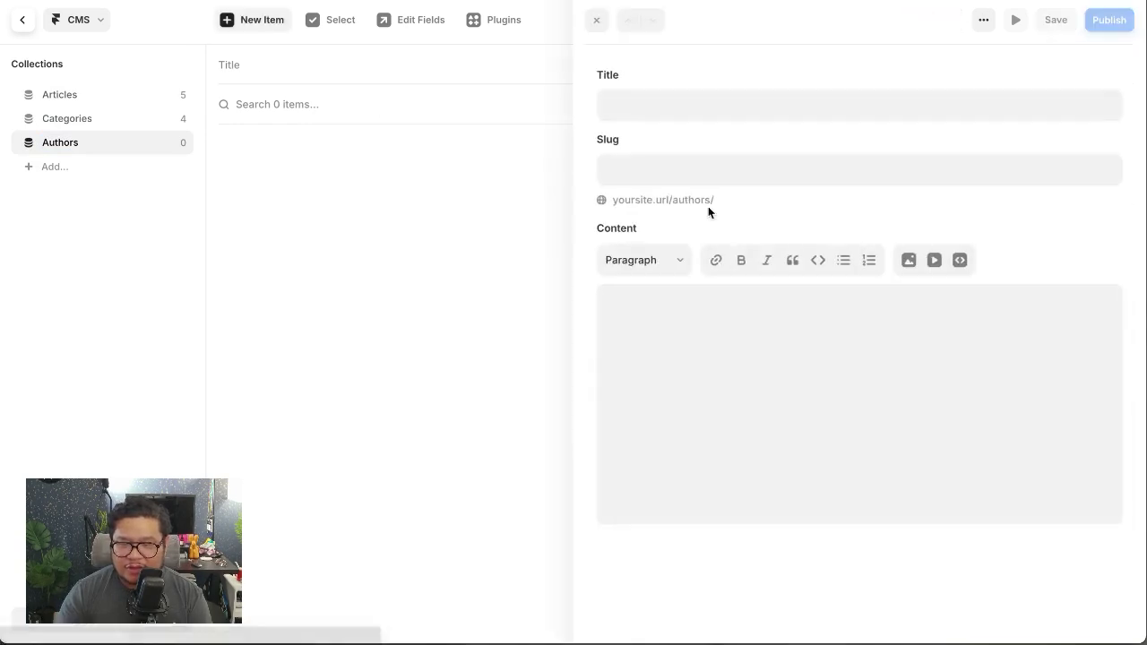
pyautogui.click(650, 115)
pyautogui.write('John')
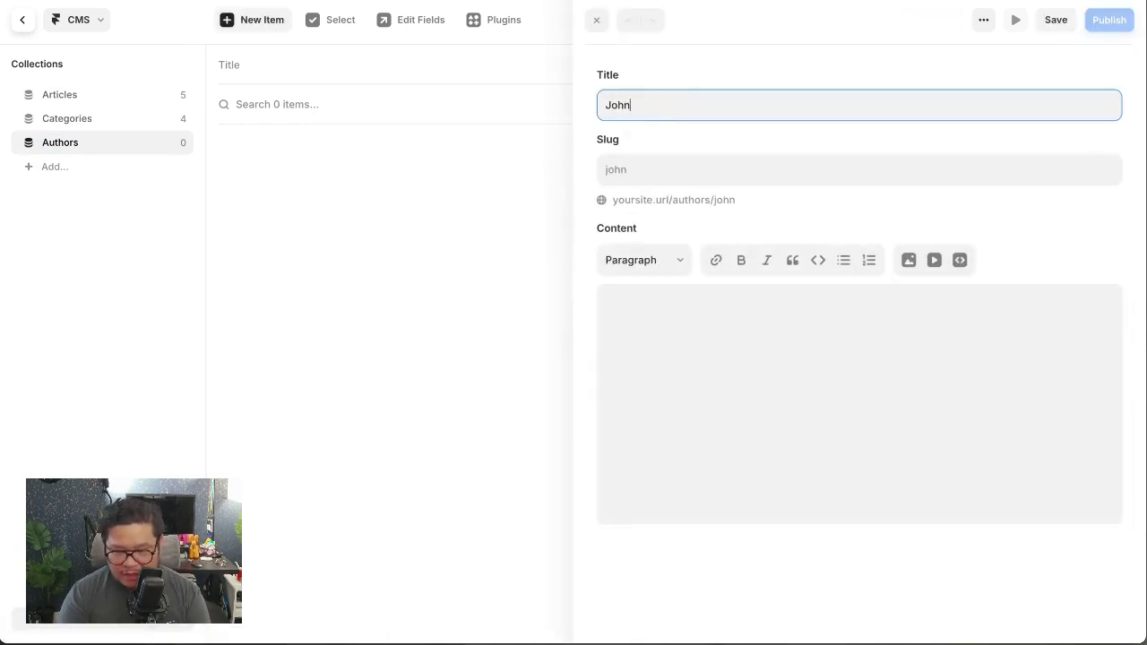
pyautogui.write(' Smith')
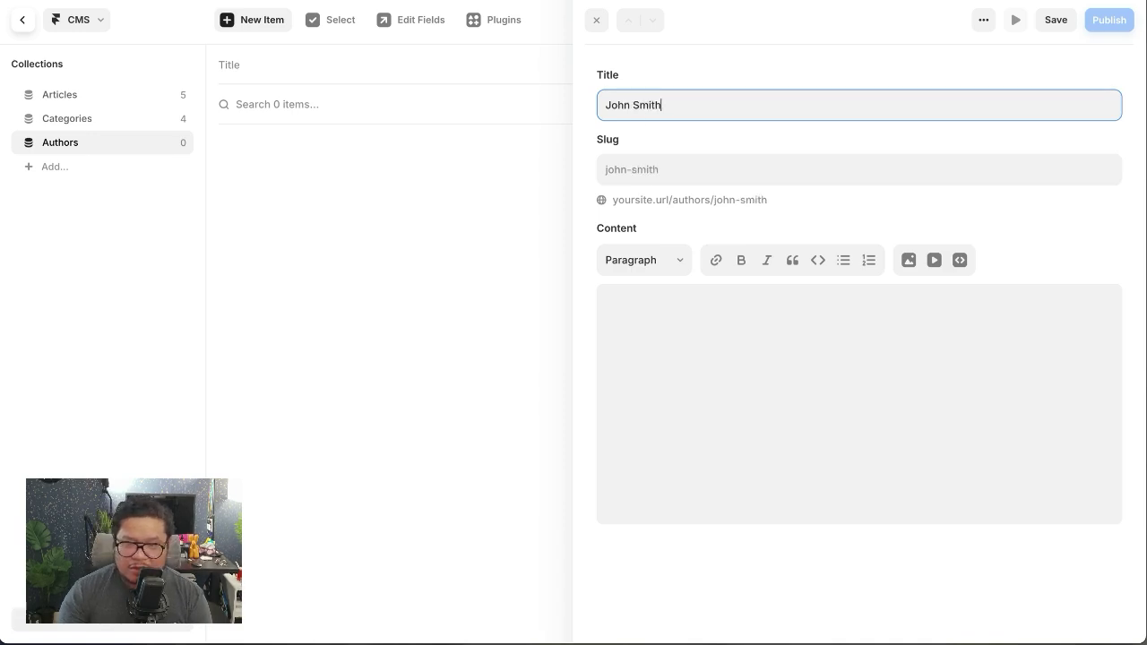
pyautogui.click(1056, 20)
pyautogui.click(265, 20)
pyautogui.click(670, 111)
pyautogui.write('Jane Smith')
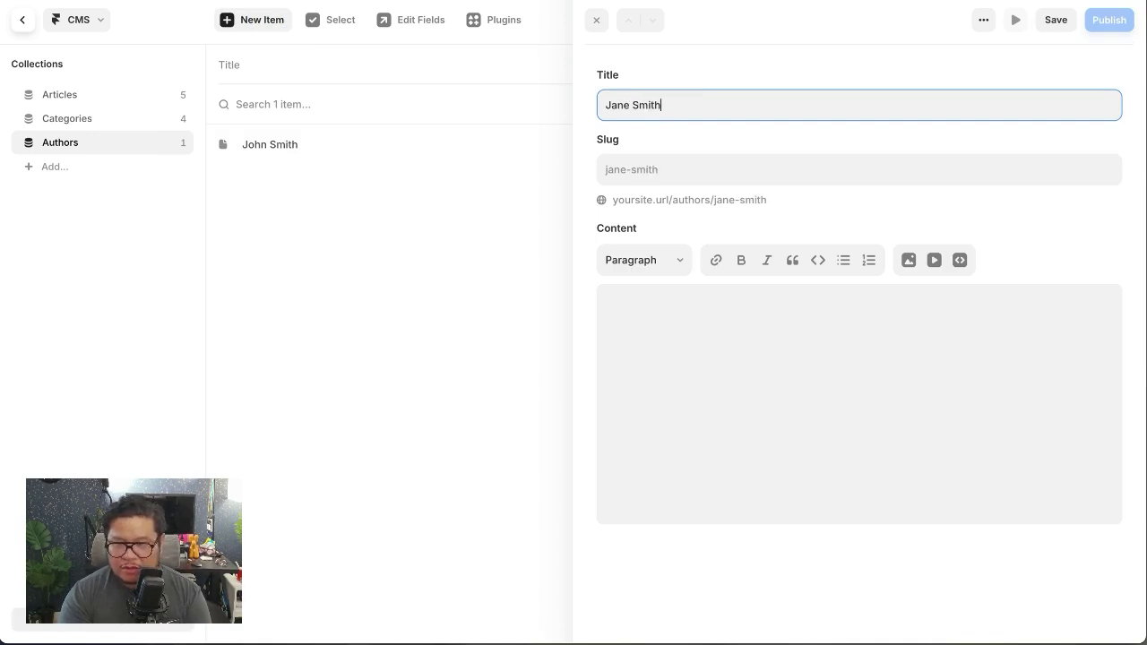
pyautogui.click(1050, 25)
pyautogui.click(242, 21)
pyautogui.click(615, 107)
pyautogui.write('The Pixel Geek')
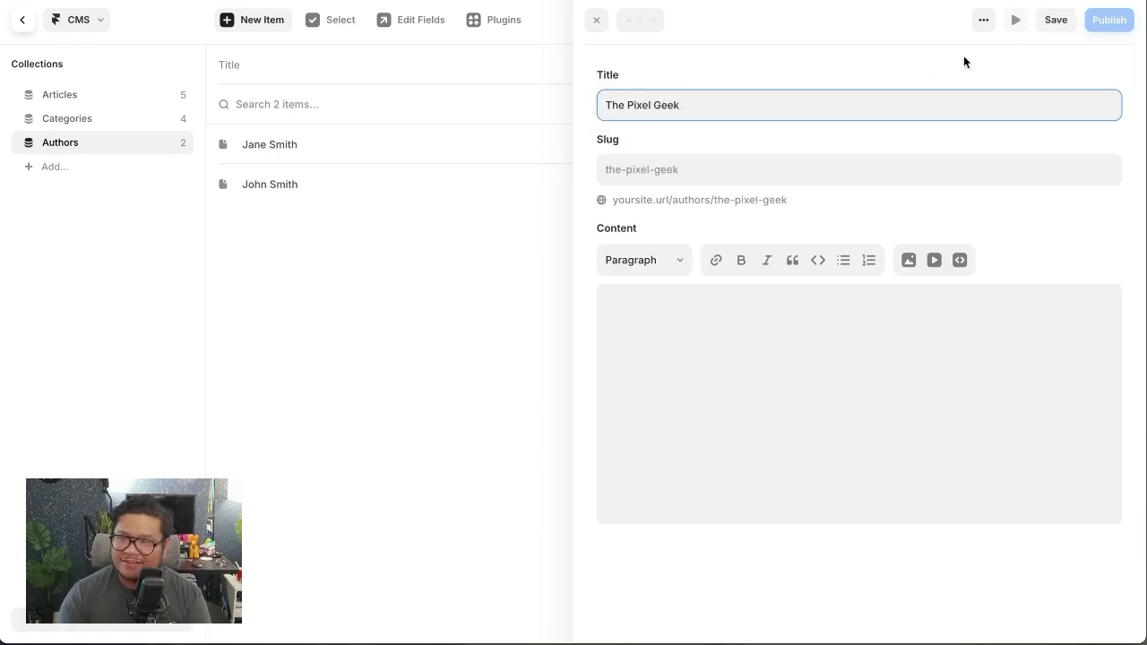
pyautogui.click(1042, 27)
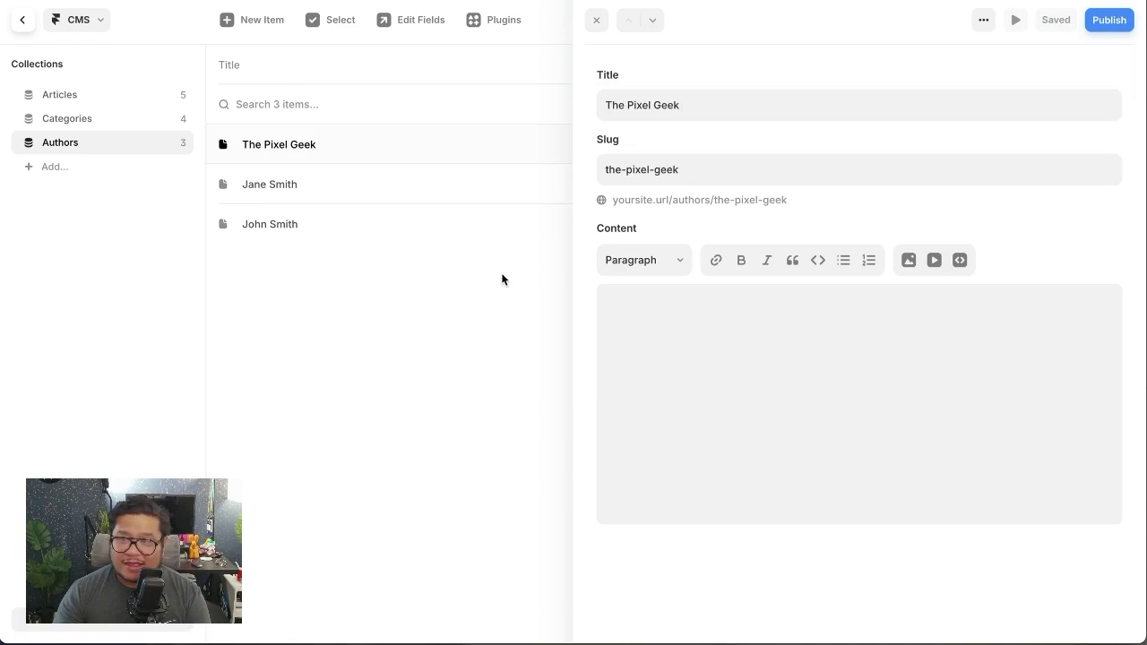
pyautogui.click(343, 245)
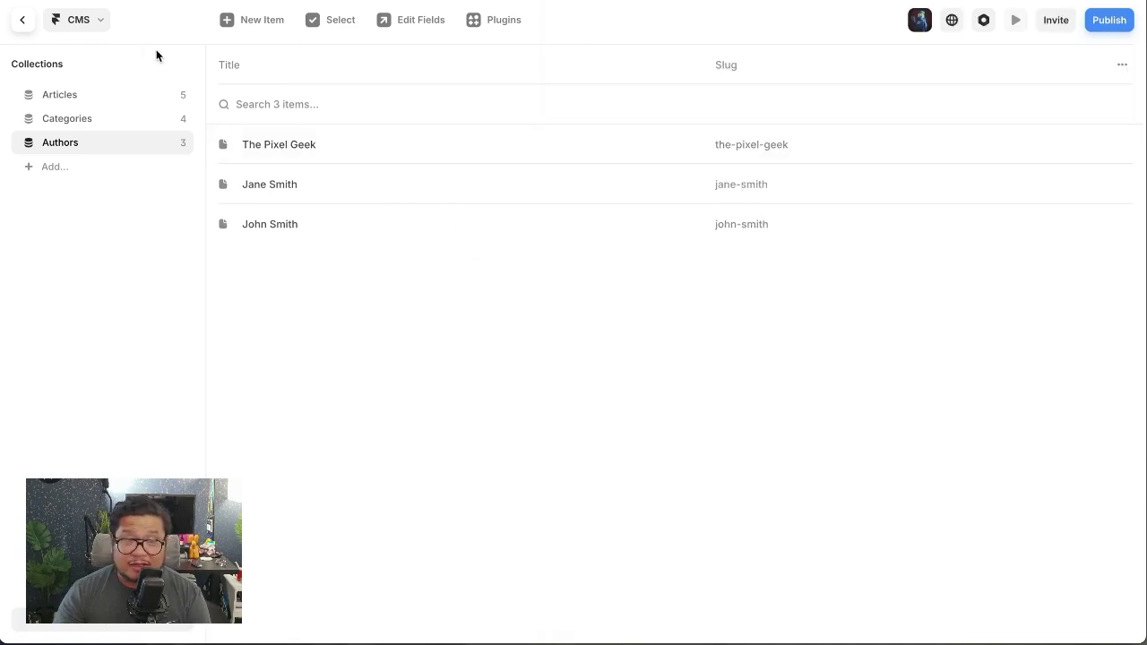
# - Drag the Authors collection list from Insert > CMS into each article row on the Blog page
pyautogui.click(22, 20)
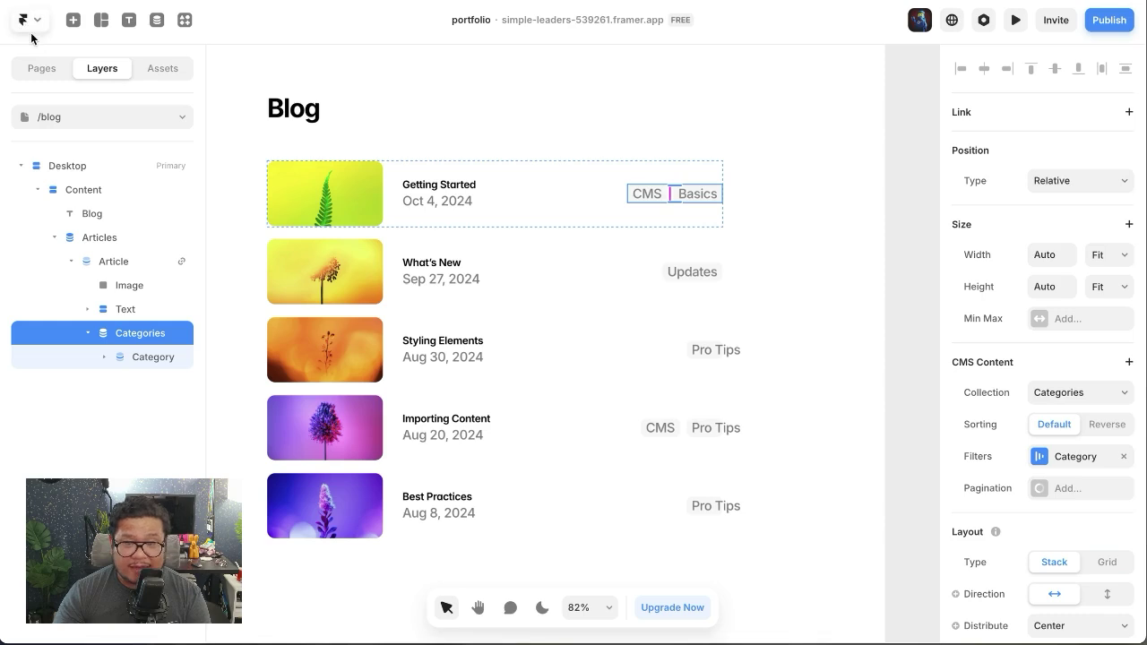
pyautogui.click(74, 21)
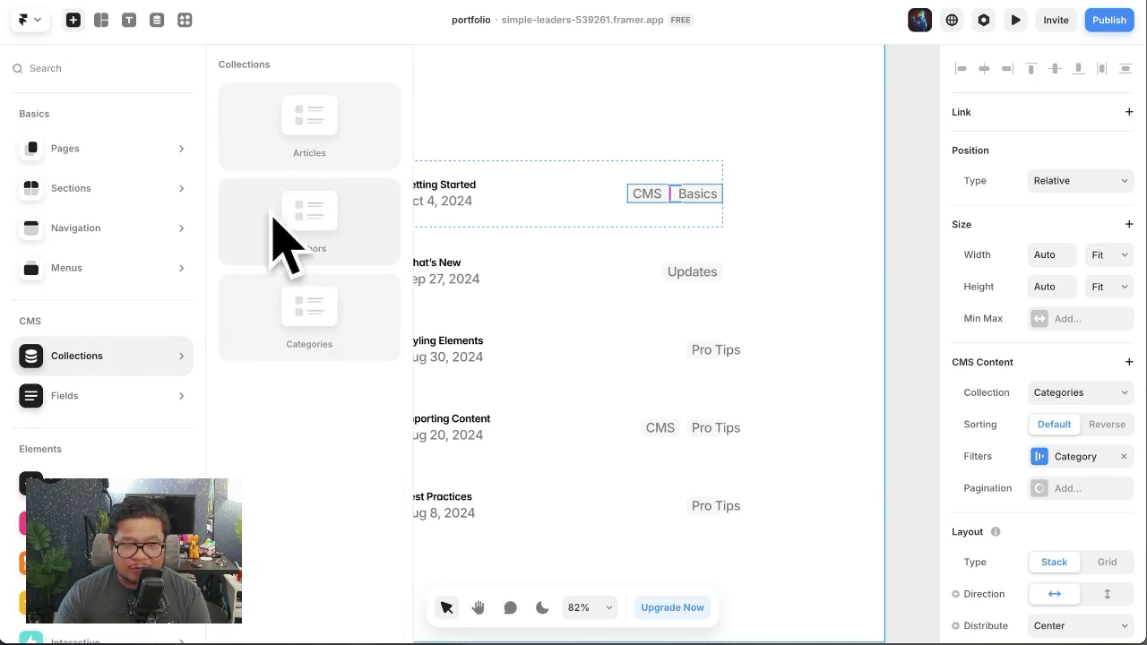
pyautogui.moveTo(308, 219); pyautogui.dragTo(687, 209)
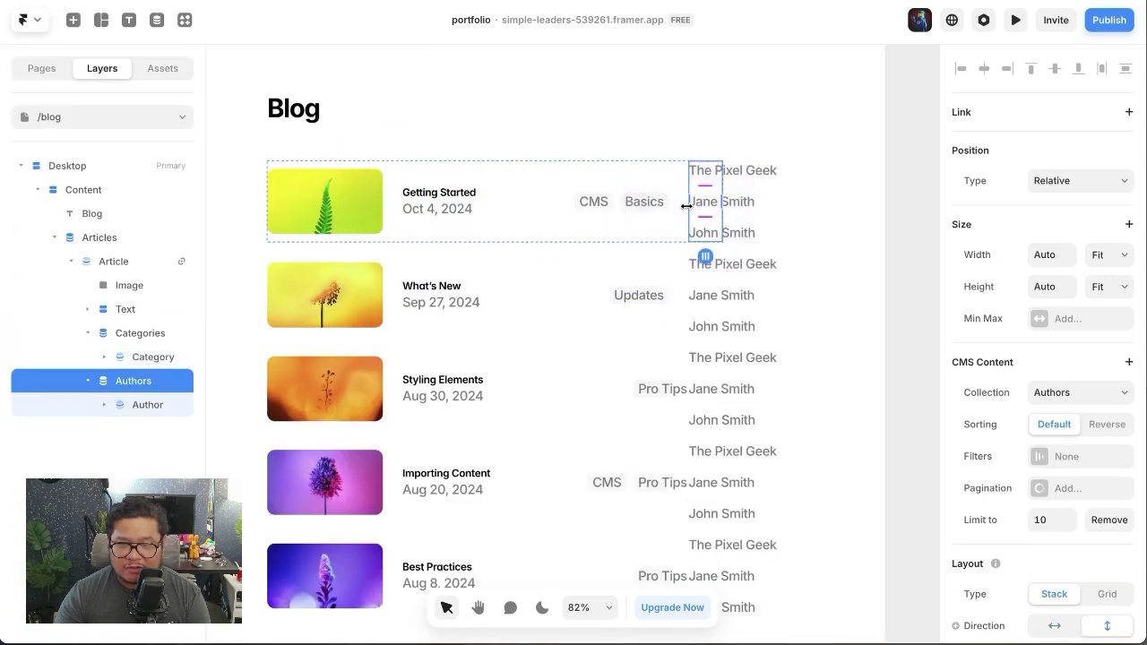
pyautogui.click(143, 334)
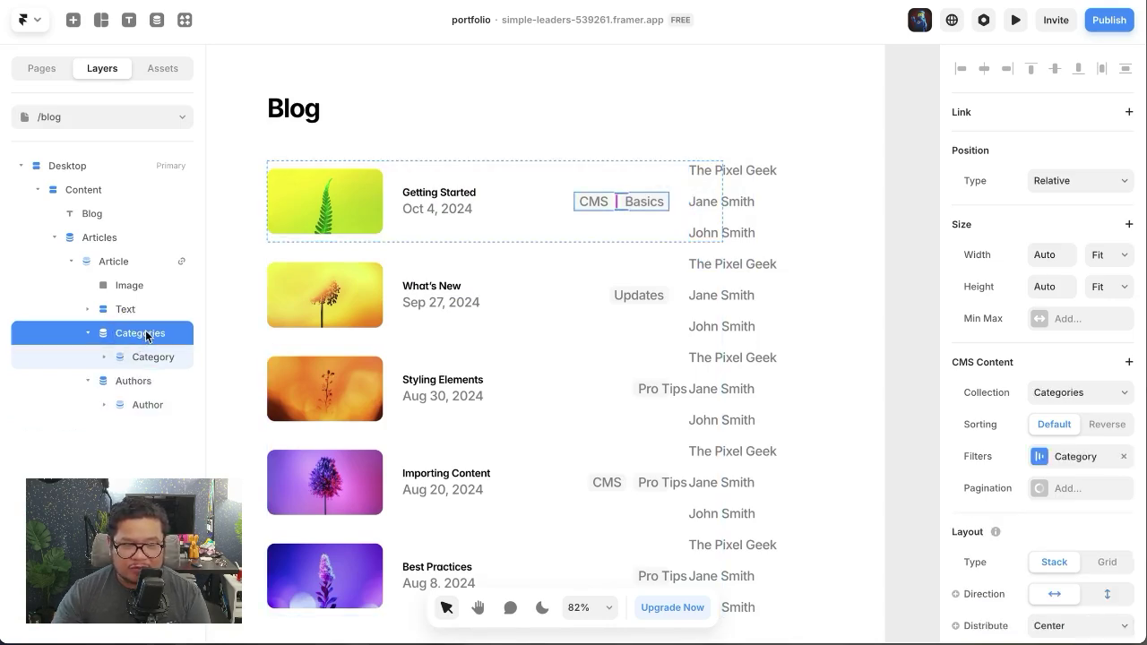
# - Wrap the Categories and Authors lists in one vertical stack distributed from the start
pyautogui.rightClick(146, 336)
pyautogui.click(237, 477)
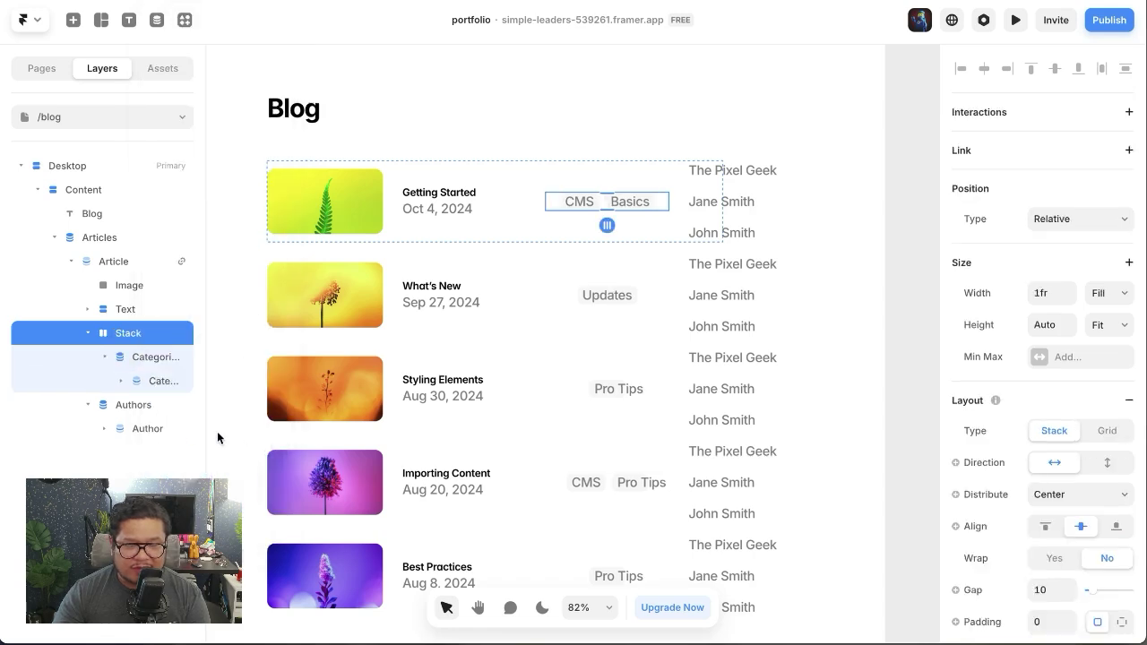
pyautogui.moveTo(112, 404); pyautogui.dragTo(158, 348)
pyautogui.click(137, 335)
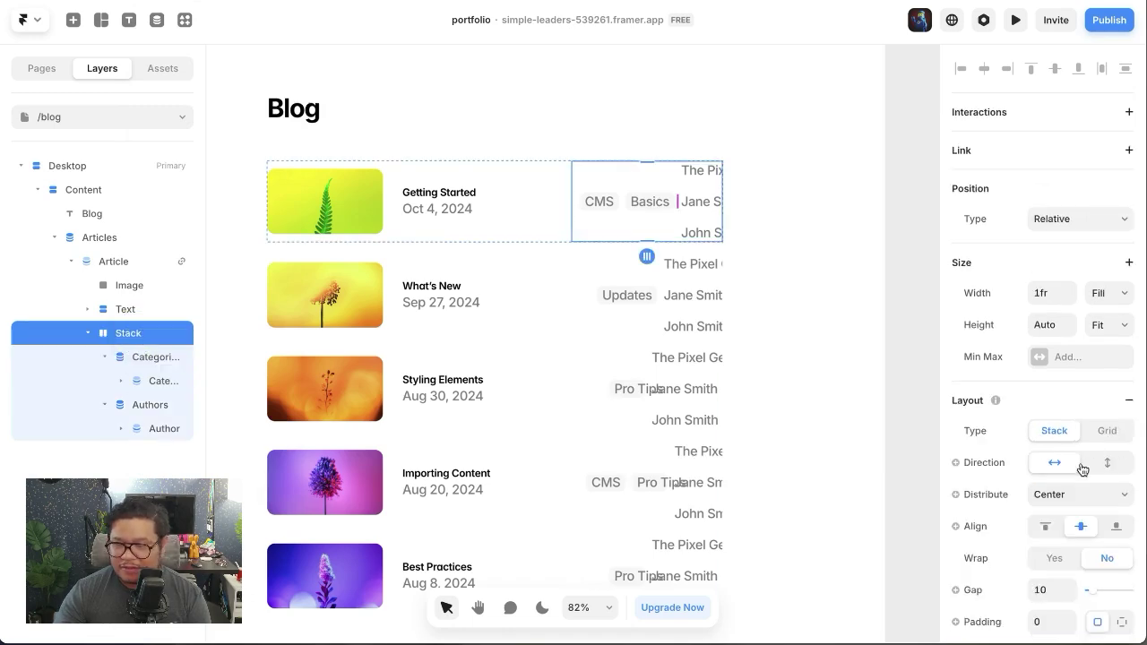
pyautogui.click(1109, 461)
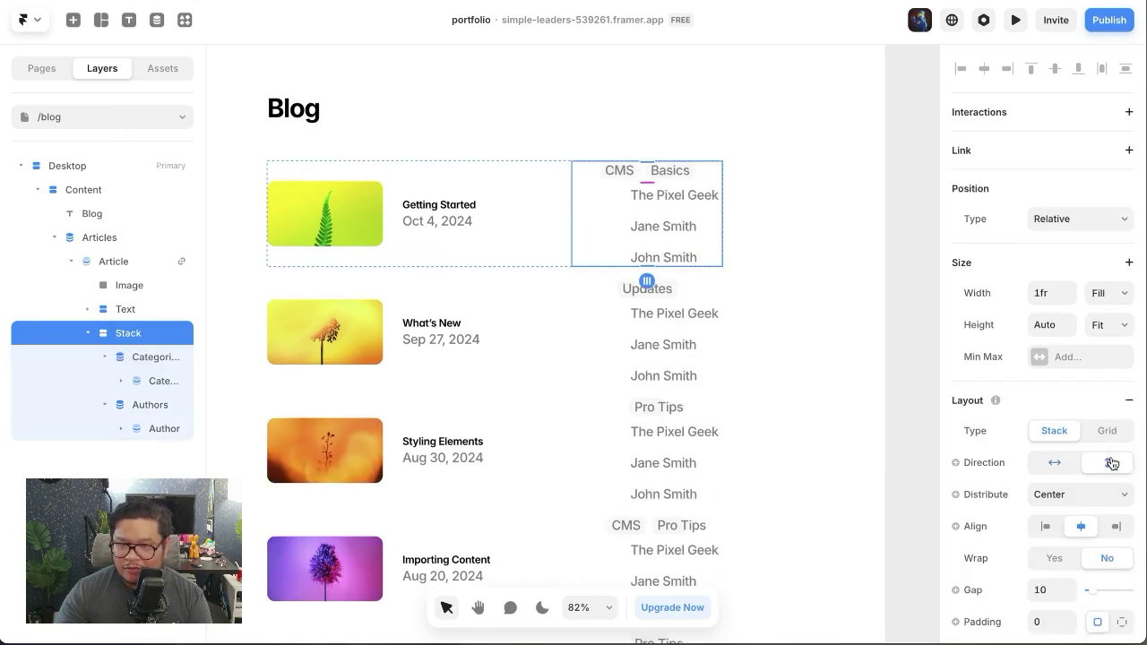
pyautogui.click(1076, 494)
pyautogui.click(1066, 477)
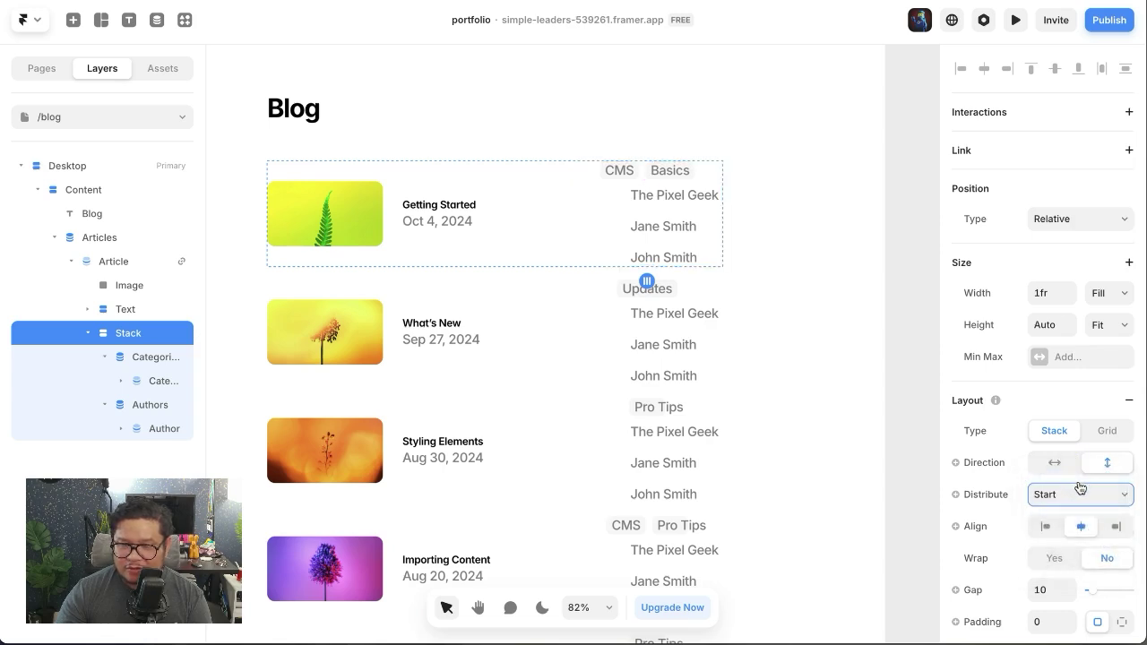
# - Set the Authors list width to Fill, and Categories to Start distribution with Fill width
pyautogui.click(151, 404)
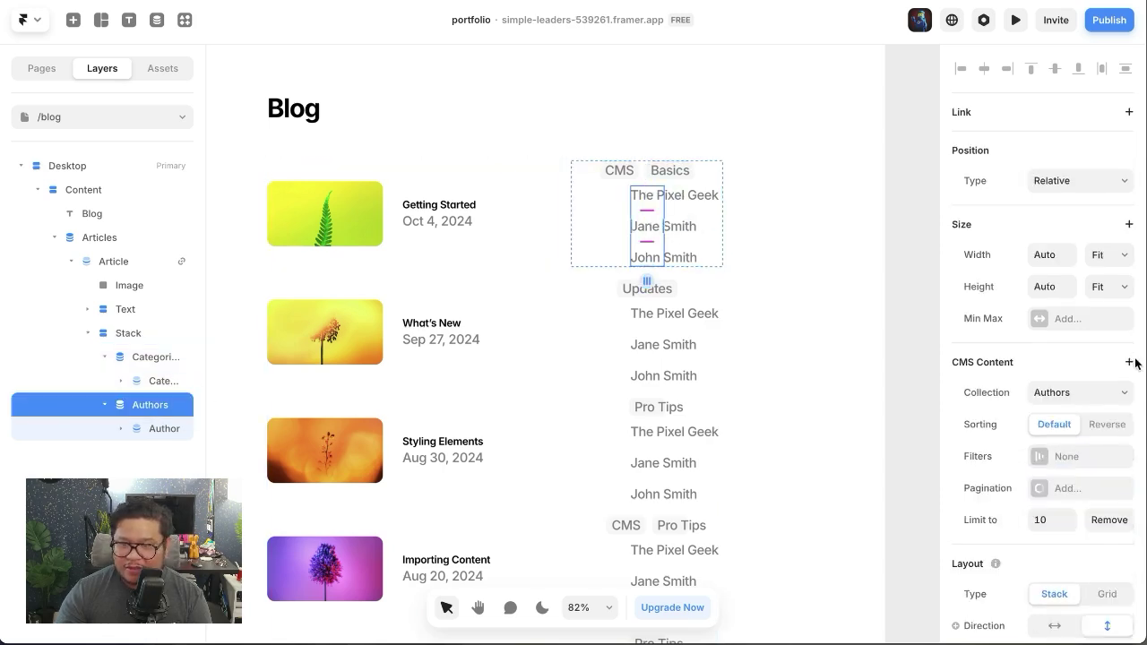
pyautogui.click(1115, 260)
pyautogui.click(1115, 242)
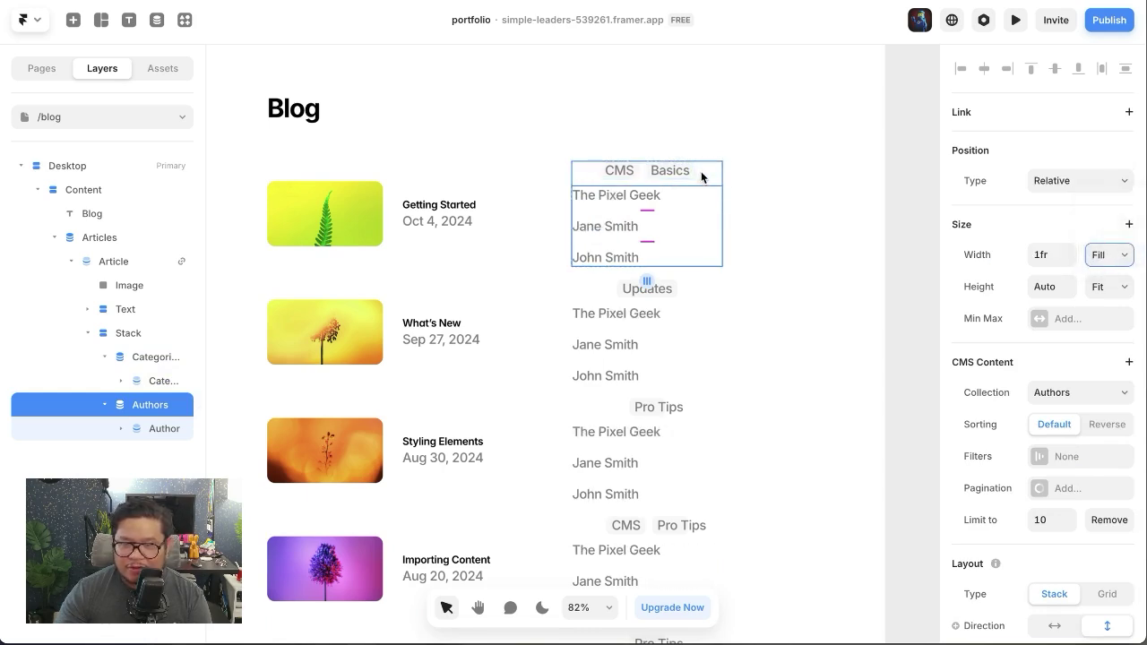
pyautogui.click(157, 358)
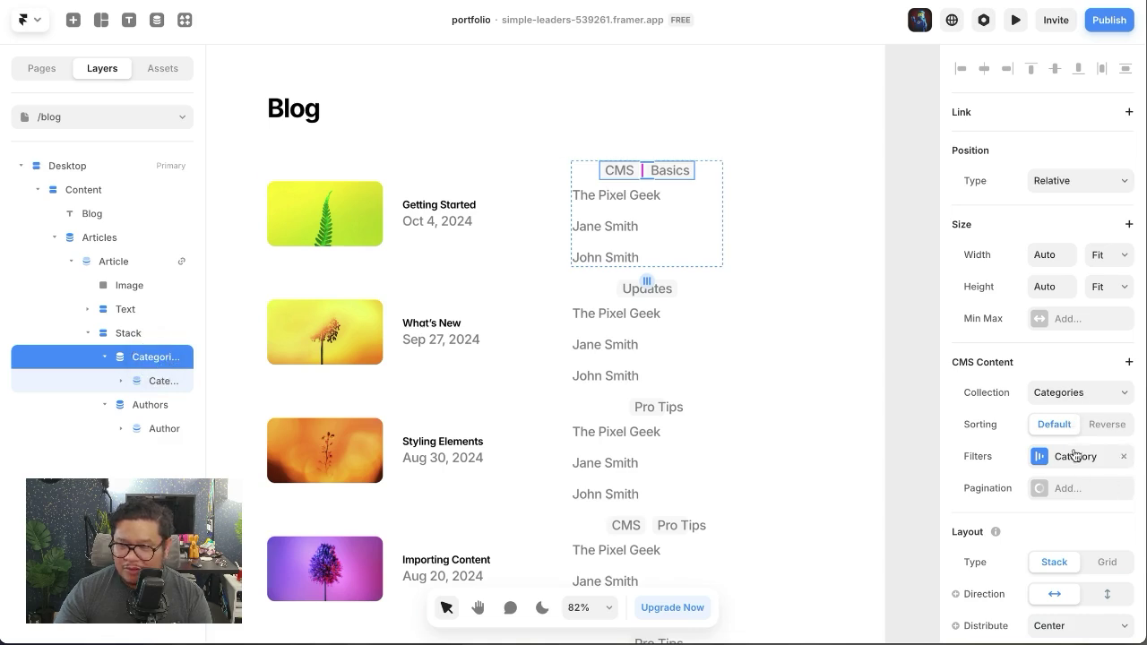
pyautogui.scroll(-2, 1075, 456)
pyautogui.click(1066, 570)
pyautogui.click(1071, 554)
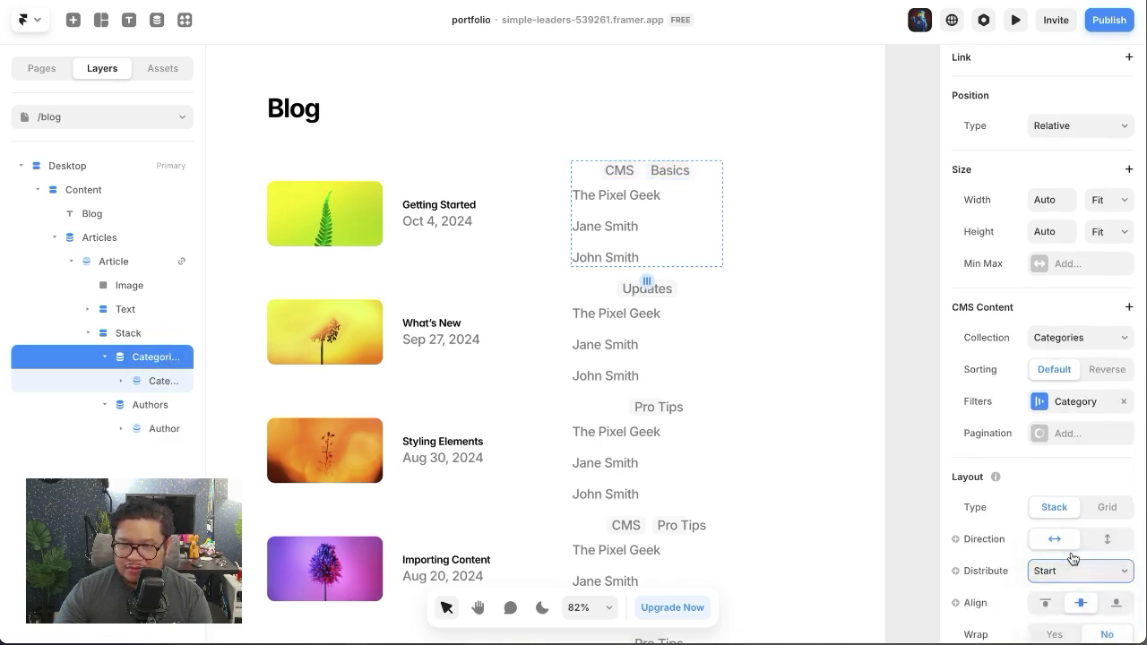
pyautogui.click(1109, 199)
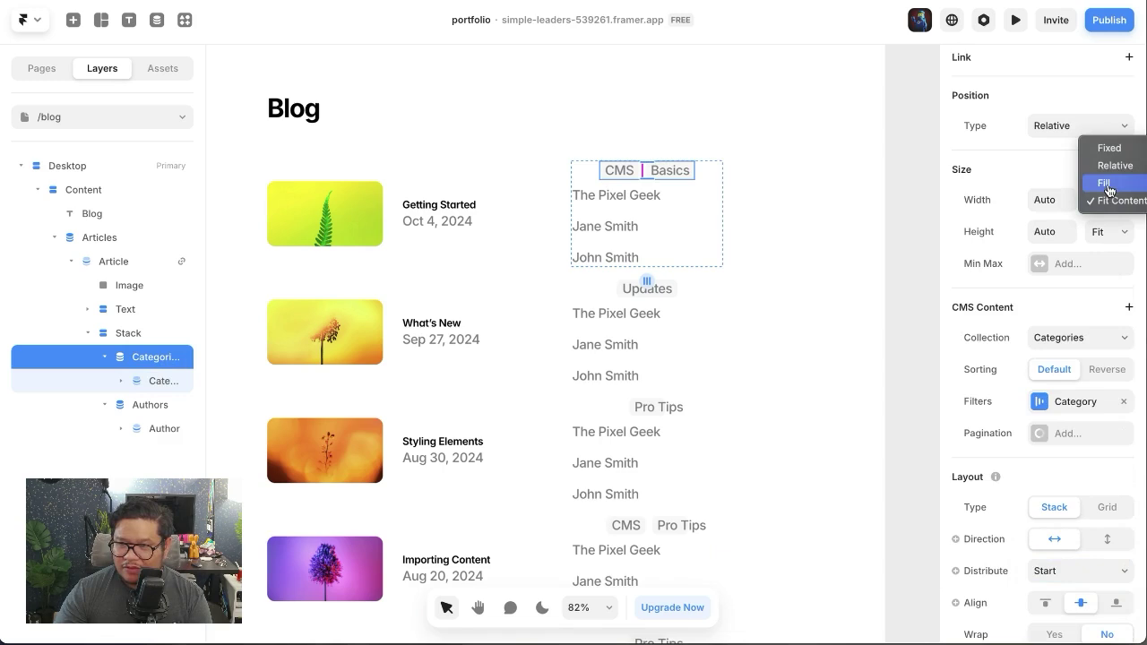
pyautogui.click(1107, 185)
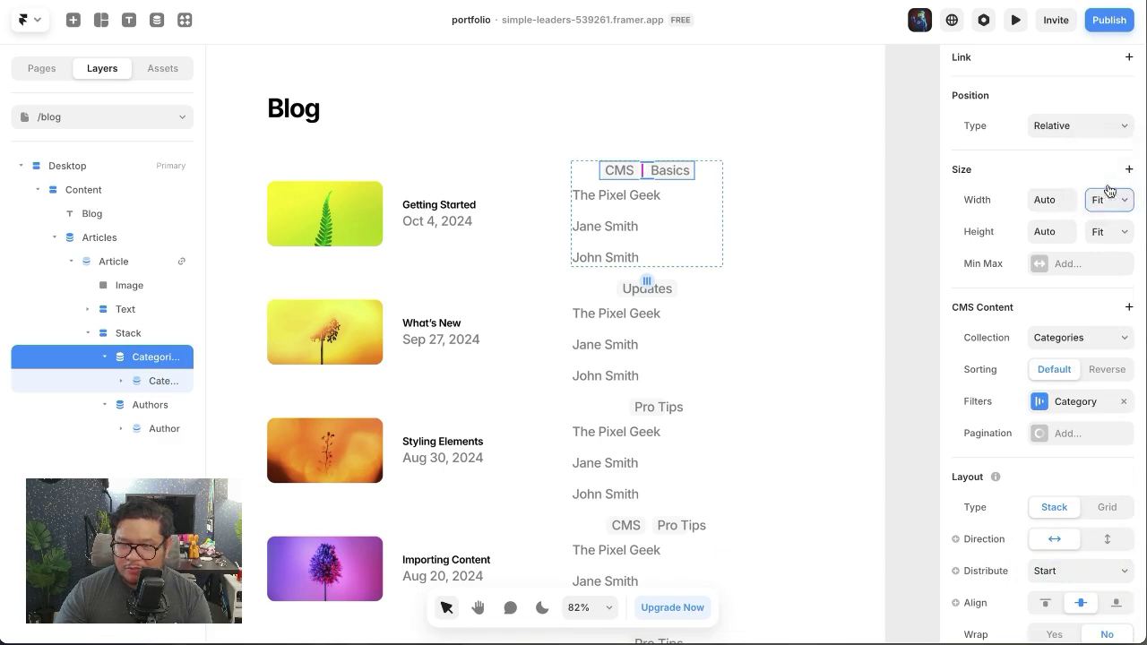
pyautogui.click(688, 234)
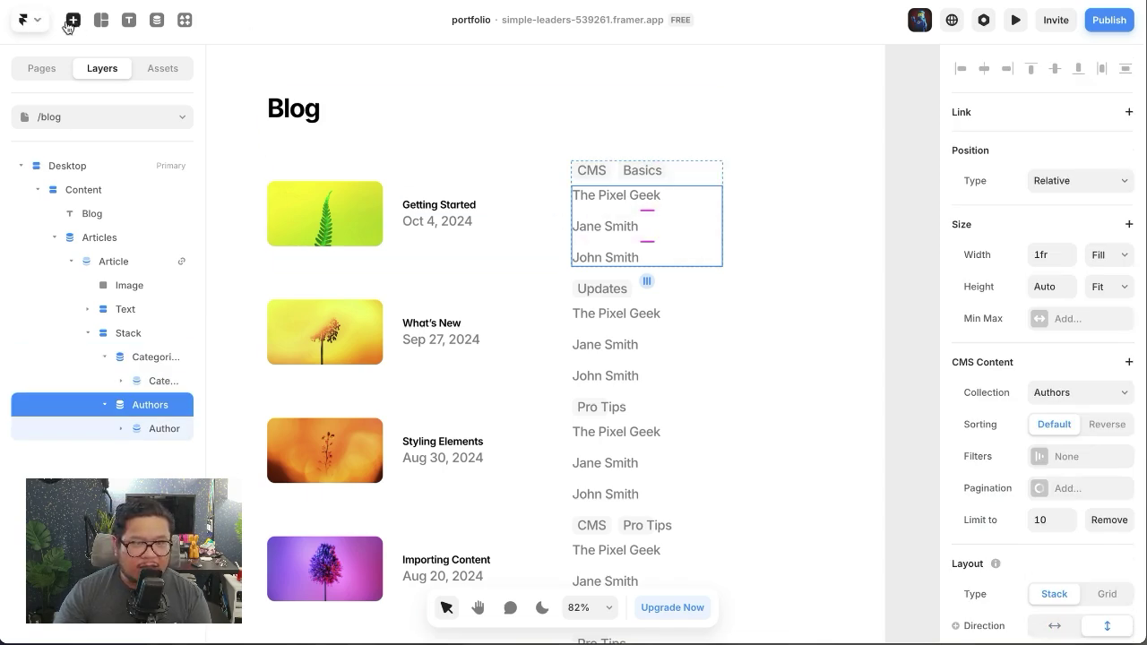
pyautogui.click(156, 20)
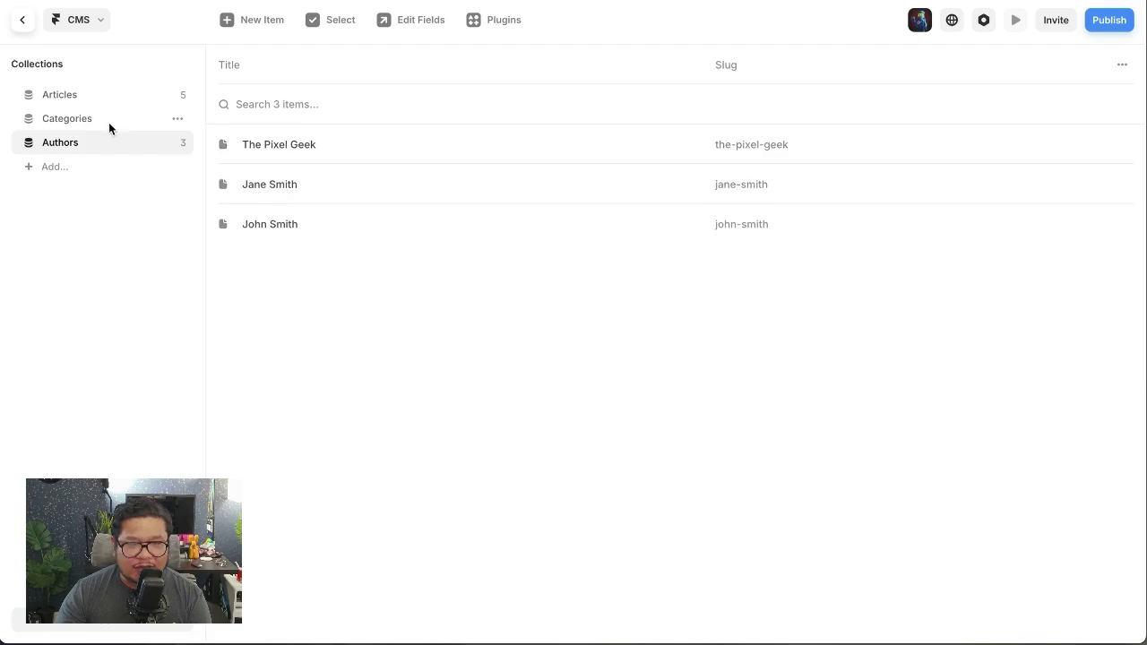
# - Add a Multi-Reference field linking to Authors in the Articles collection
pyautogui.click(79, 95)
pyautogui.click(455, 147)
pyautogui.scroll(-5, 708, 359)
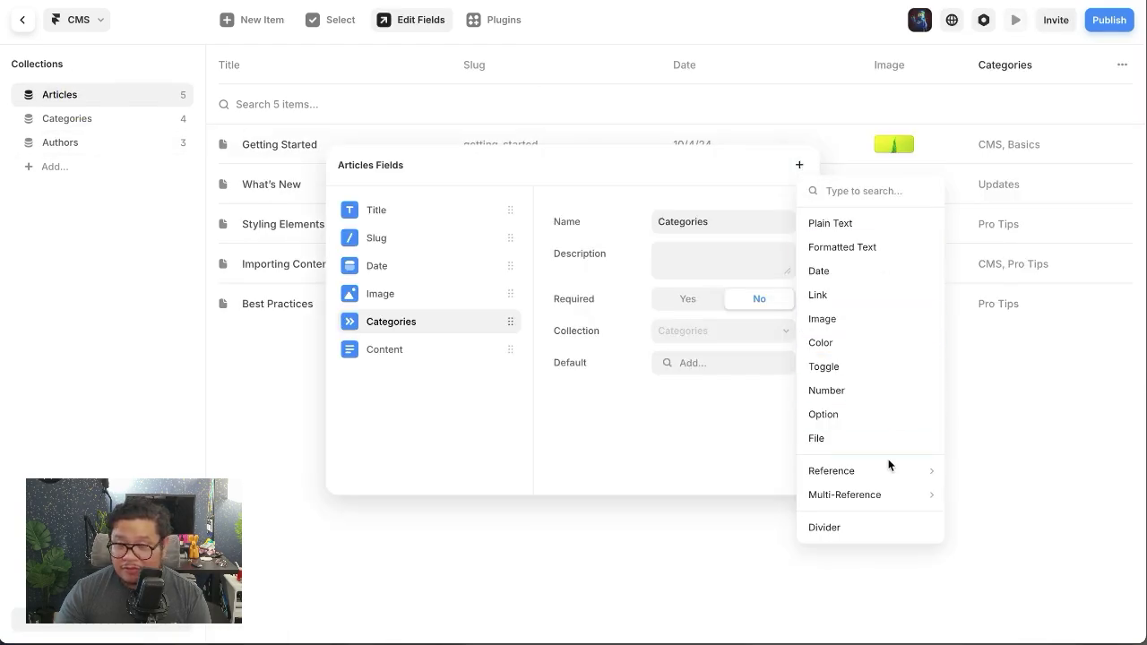
pyautogui.moveTo(886, 491)
pyautogui.click(981, 542)
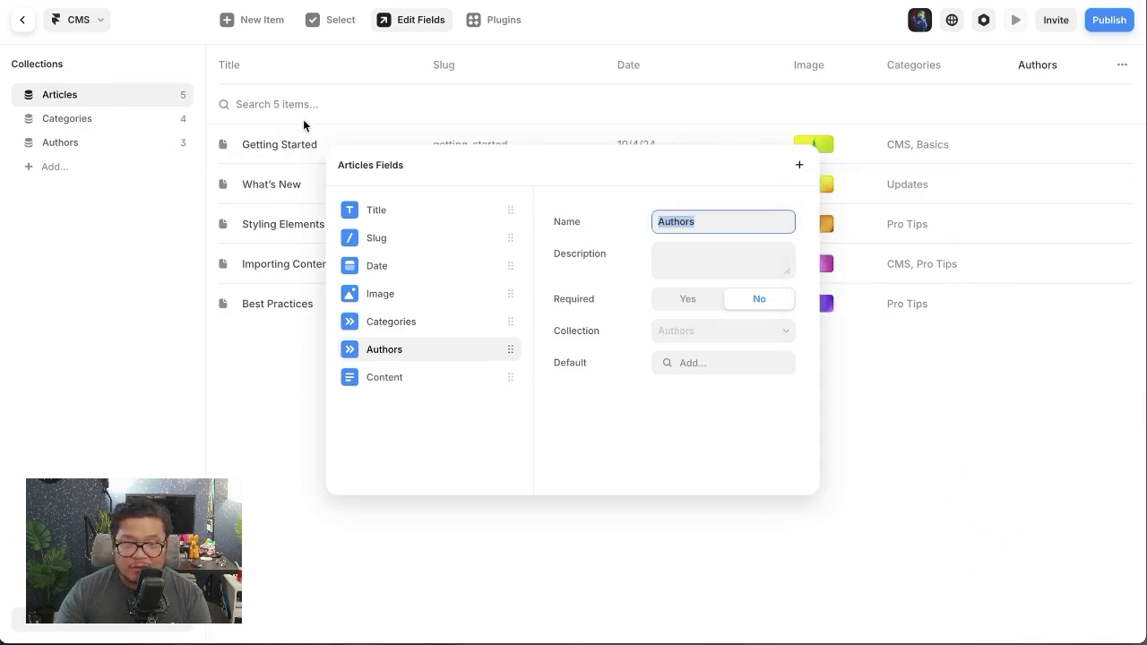
pyautogui.click(281, 143)
# - Assign authors to the Getting Started, What's New and Styling Elements articles
pyautogui.click(281, 143)
pyautogui.scroll(-1, 663, 502)
pyautogui.click(634, 358)
pyautogui.click(660, 400)
pyautogui.click(657, 424)
pyautogui.click(452, 186)
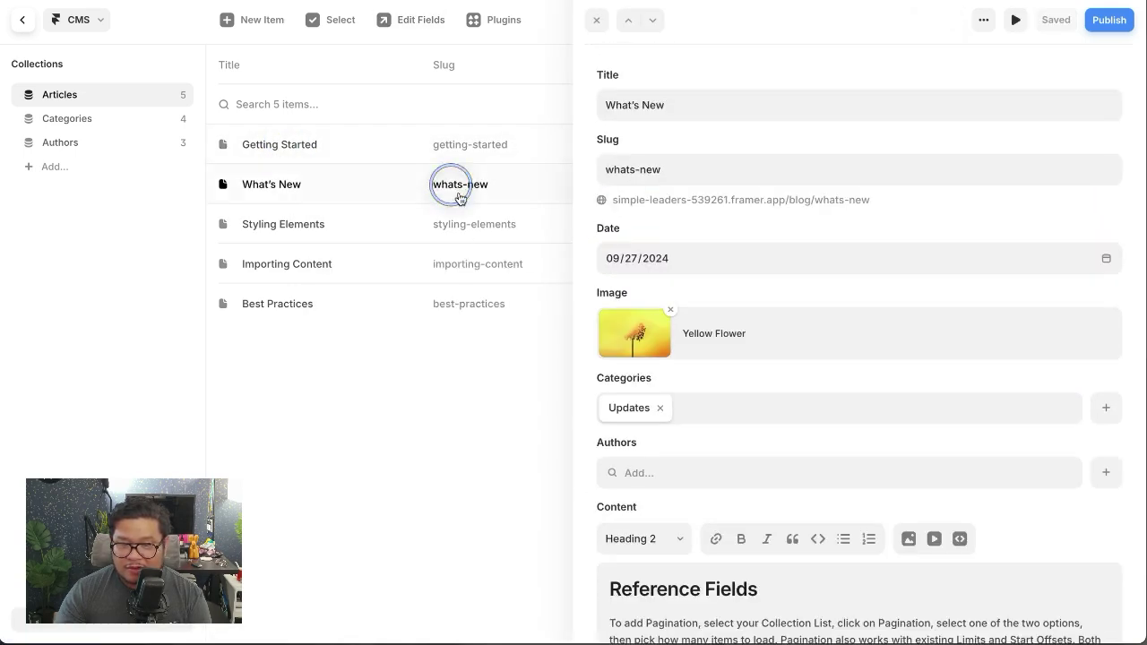
pyautogui.click(672, 468)
pyautogui.click(670, 537)
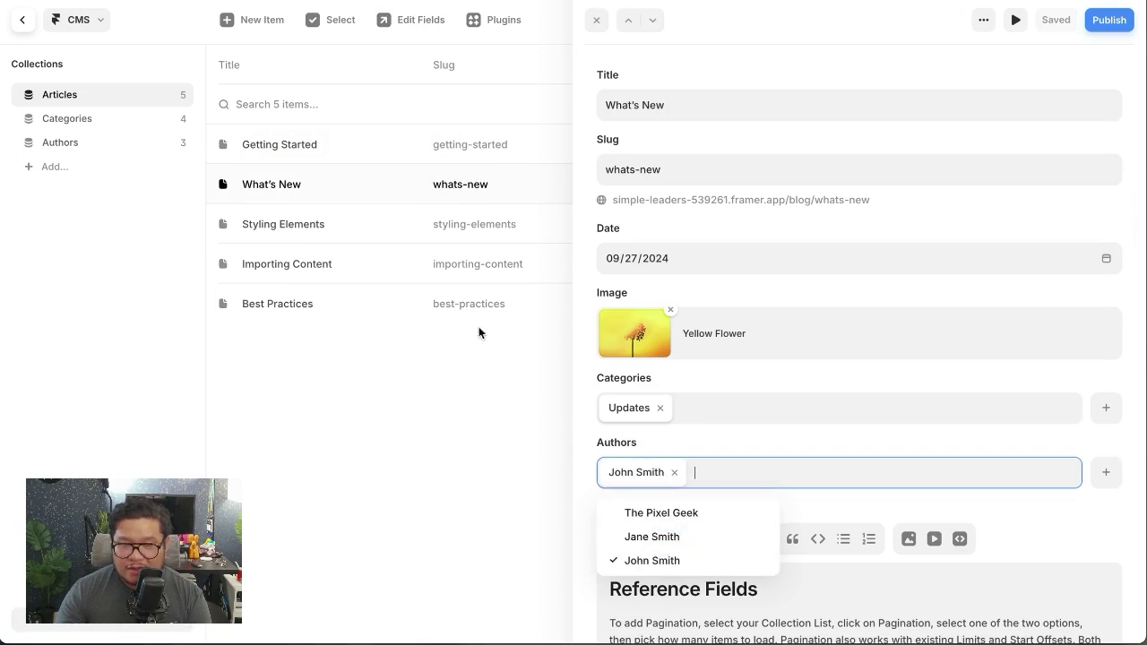
pyautogui.click(461, 223)
pyautogui.click(687, 461)
pyautogui.click(683, 560)
pyautogui.click(735, 513)
# - Assign two authors each to the Importing Content and Best Practices articles
pyautogui.click(457, 268)
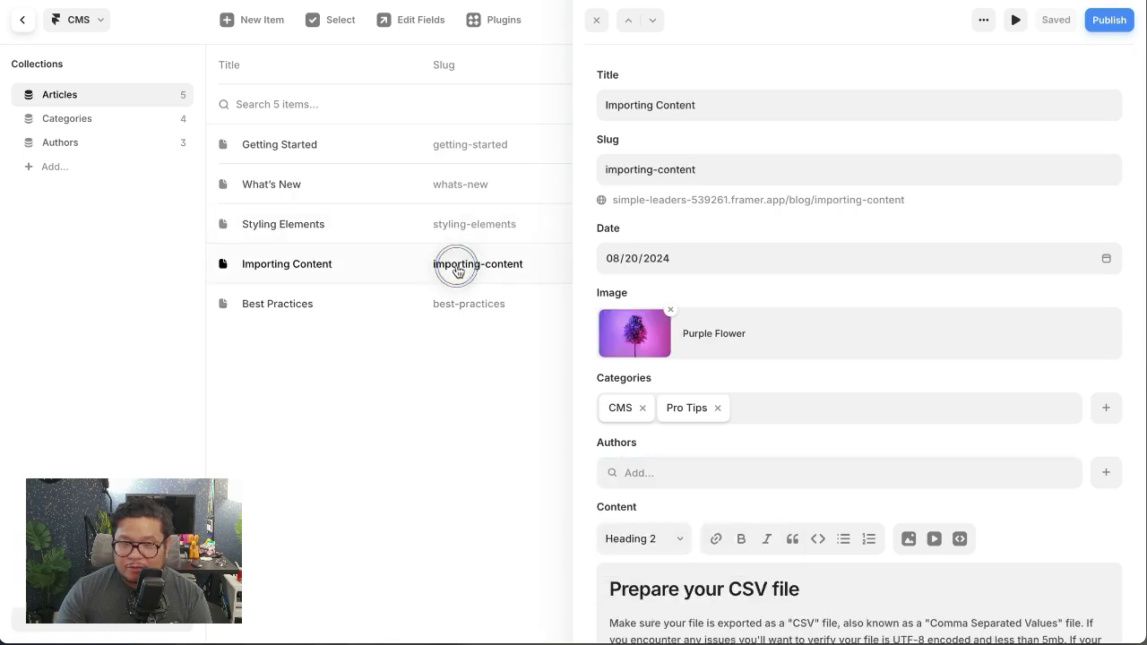
pyautogui.click(646, 470)
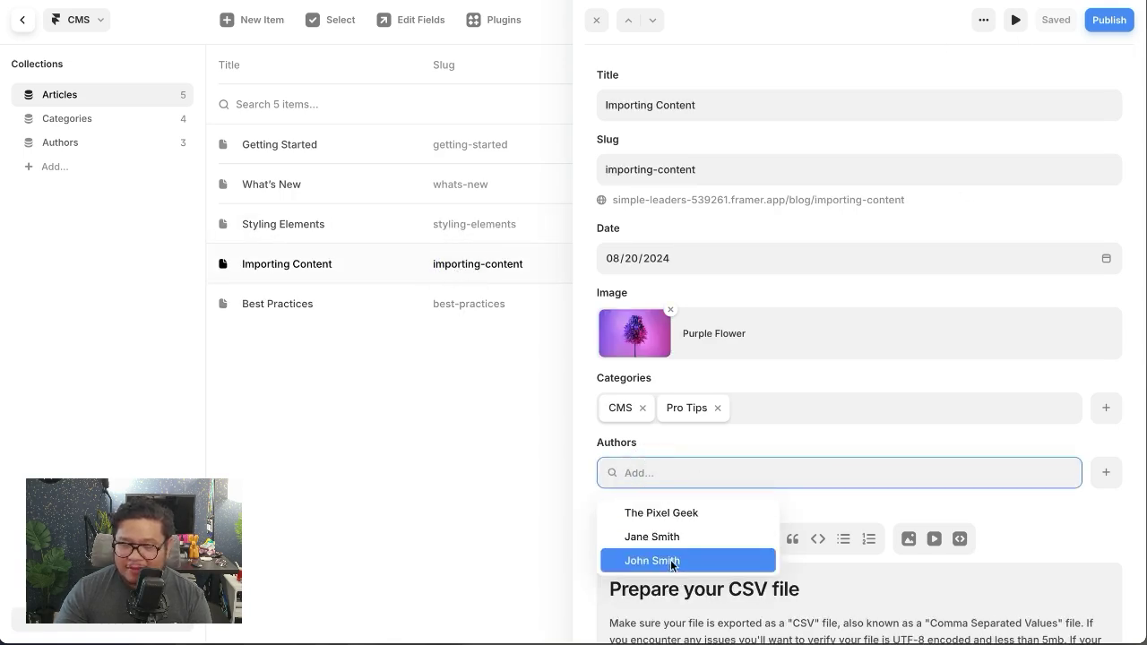
pyautogui.click(651, 536)
pyautogui.click(661, 558)
pyautogui.click(481, 304)
pyautogui.click(666, 468)
pyautogui.click(681, 536)
pyautogui.click(663, 513)
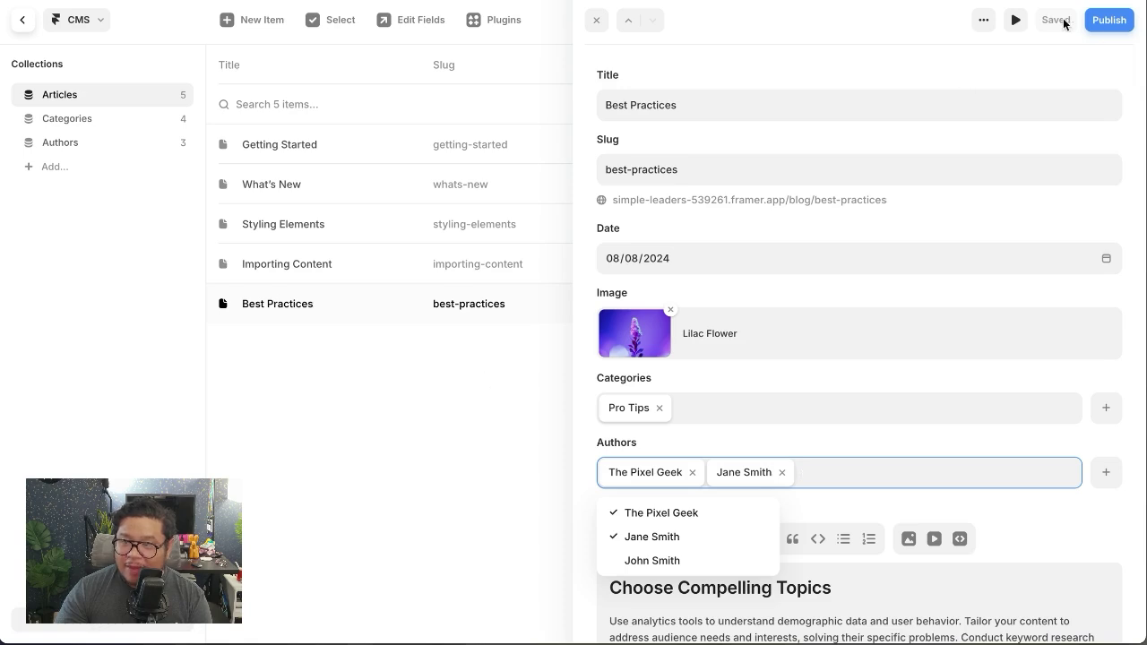
pyautogui.click(517, 335)
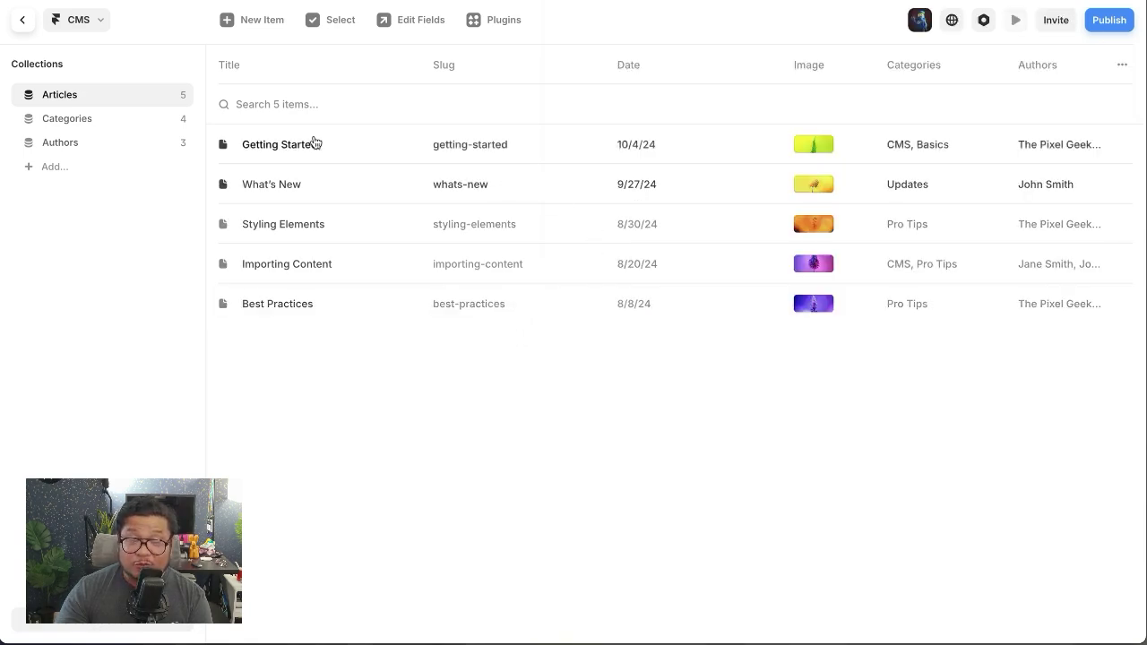
# - Filter the Authors list so Author Is Included In the article's Authors field
pyautogui.click(22, 25)
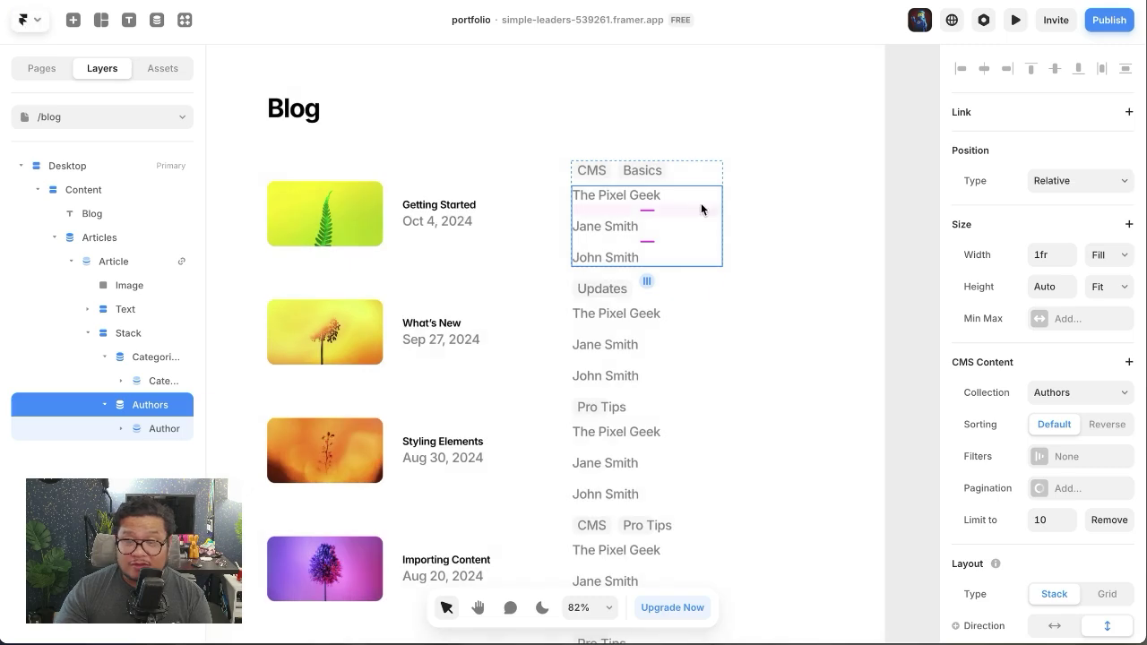
pyautogui.scroll(-1, 1082, 466)
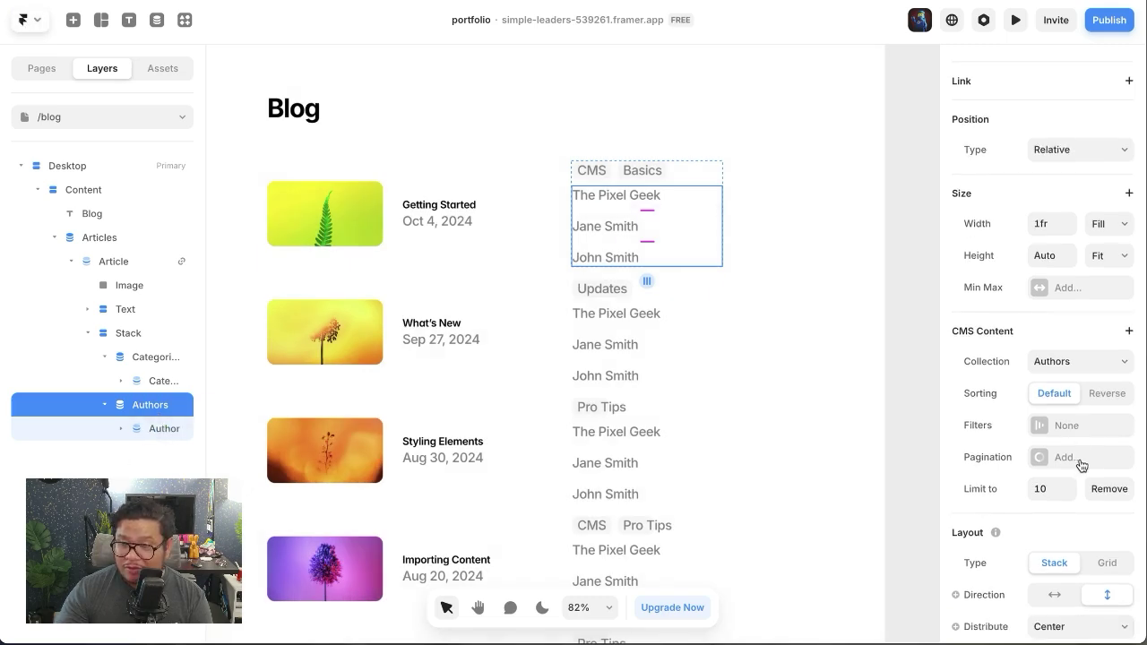
pyautogui.click(1067, 426)
pyautogui.click(817, 500)
pyautogui.click(845, 469)
pyautogui.click(859, 502)
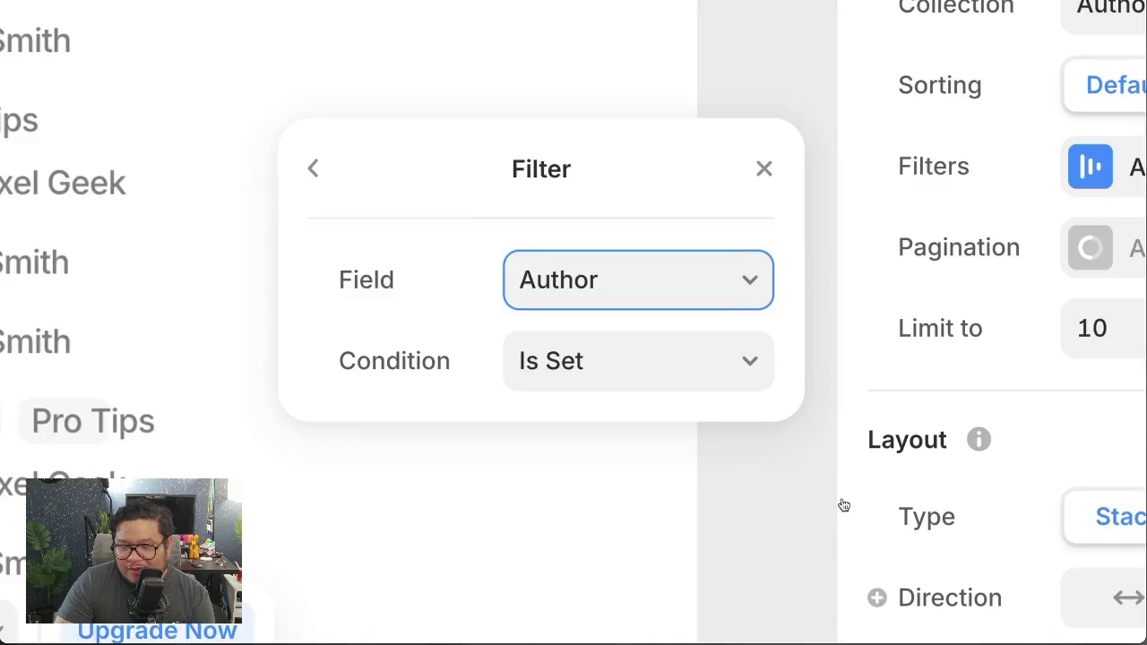
pyautogui.click(853, 506)
pyautogui.click(494, 396)
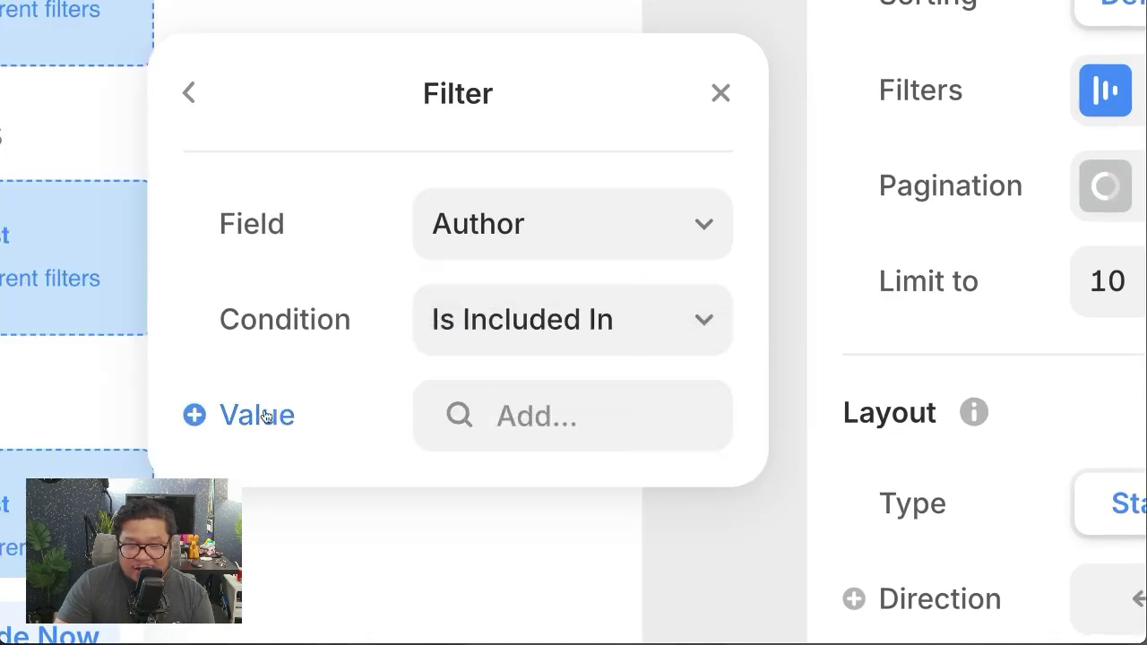
pyautogui.click(255, 417)
pyautogui.moveTo(312, 508)
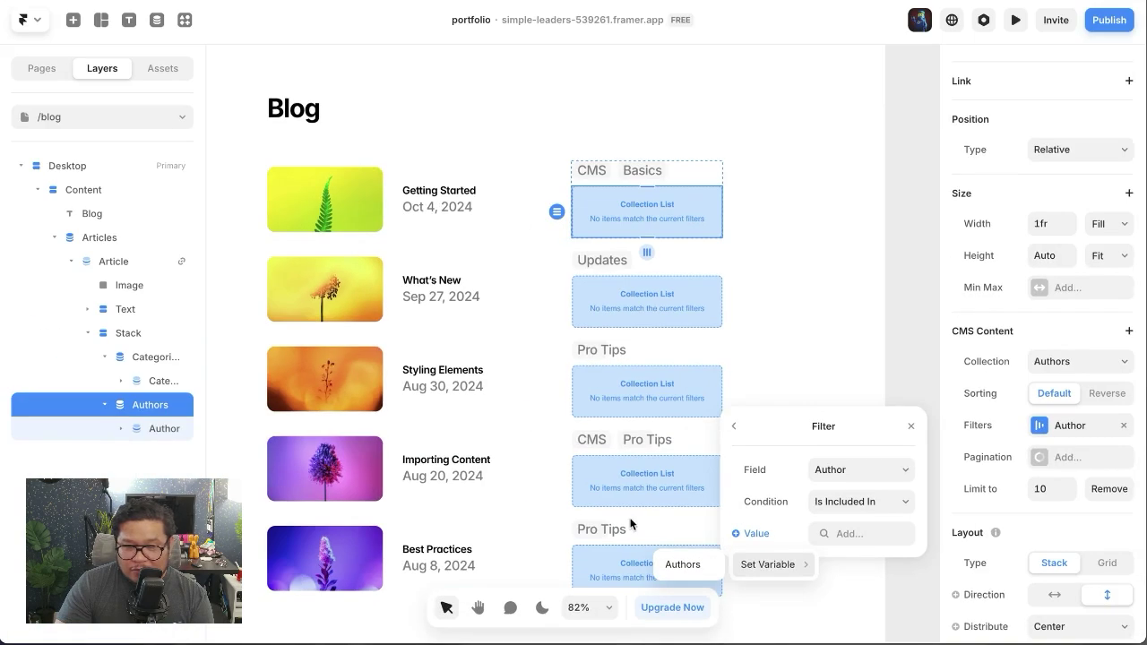
pyautogui.click(683, 563)
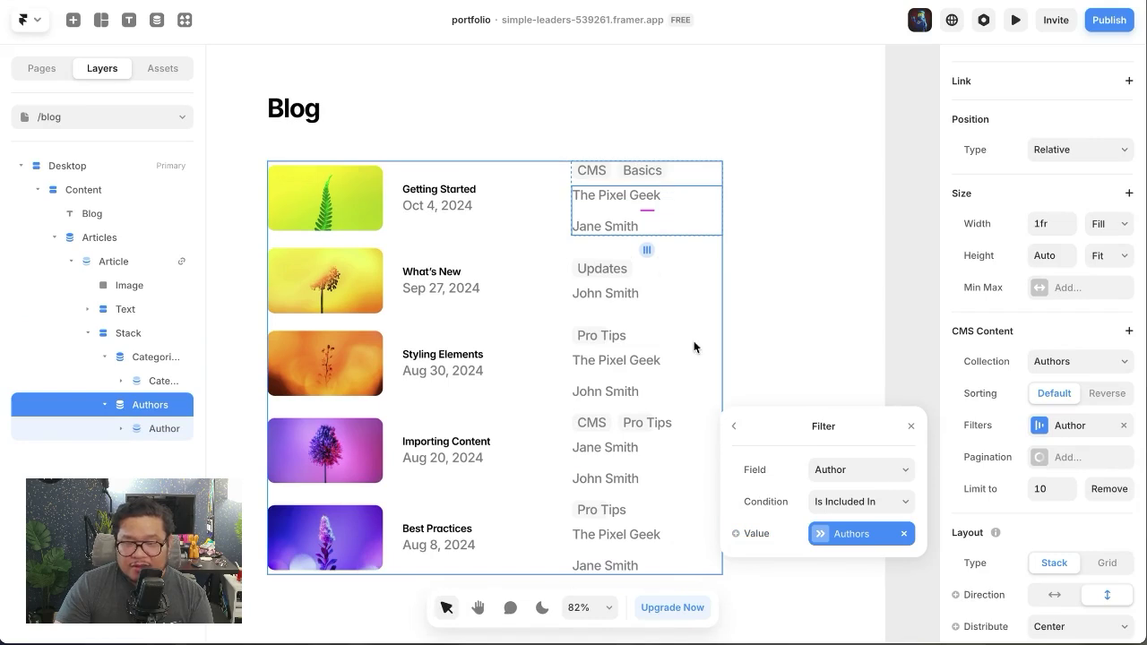
pyautogui.click(911, 427)
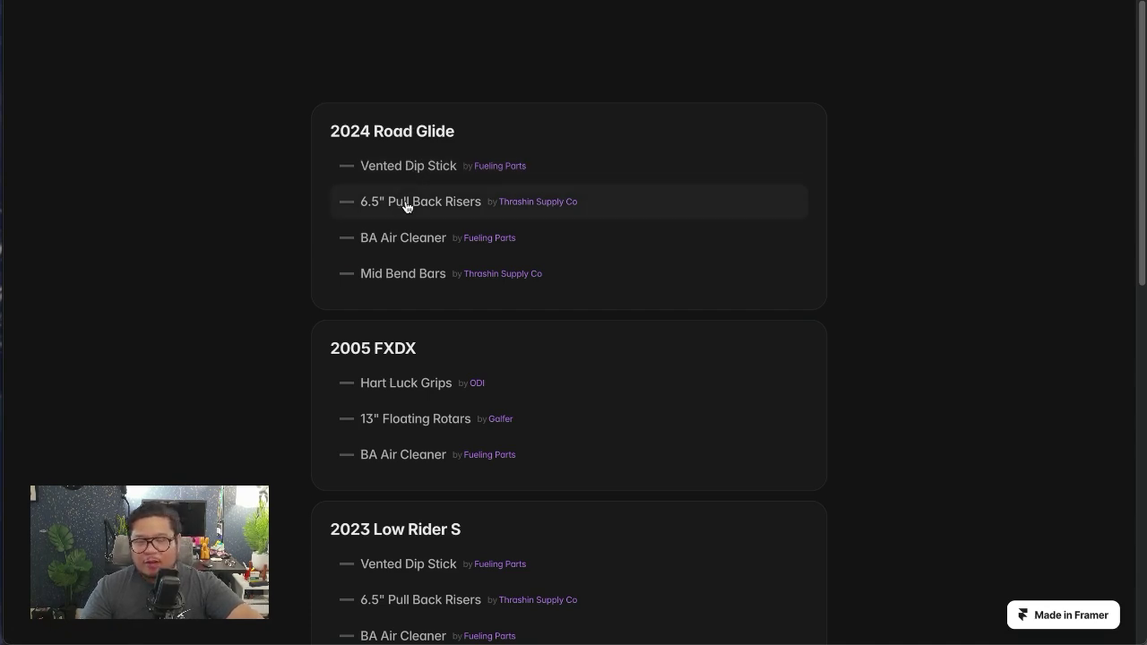
# - Scroll through the published site's motorcycle builds and their part makers
pyautogui.scroll(-2, 406, 256)
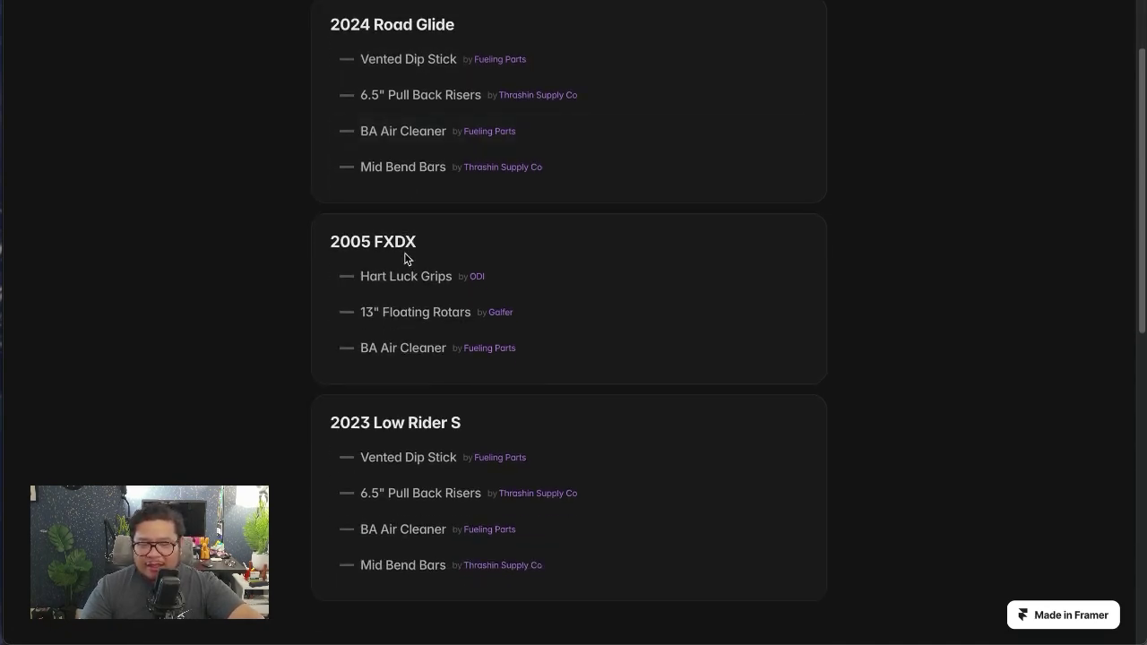
pyautogui.scroll(1, 405, 259)
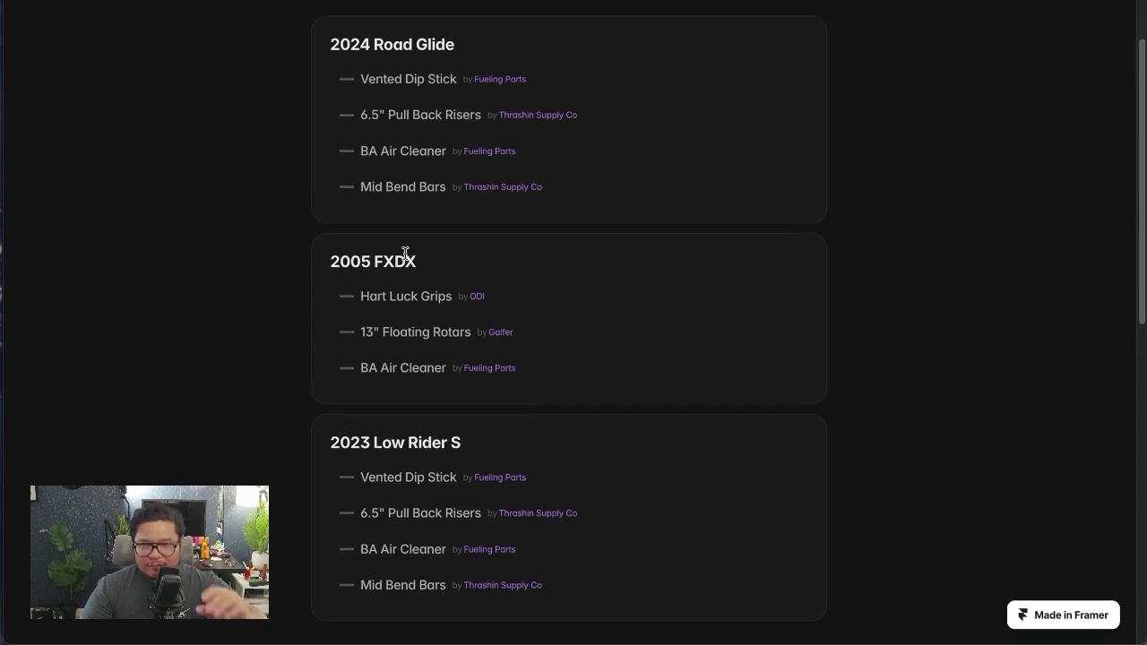